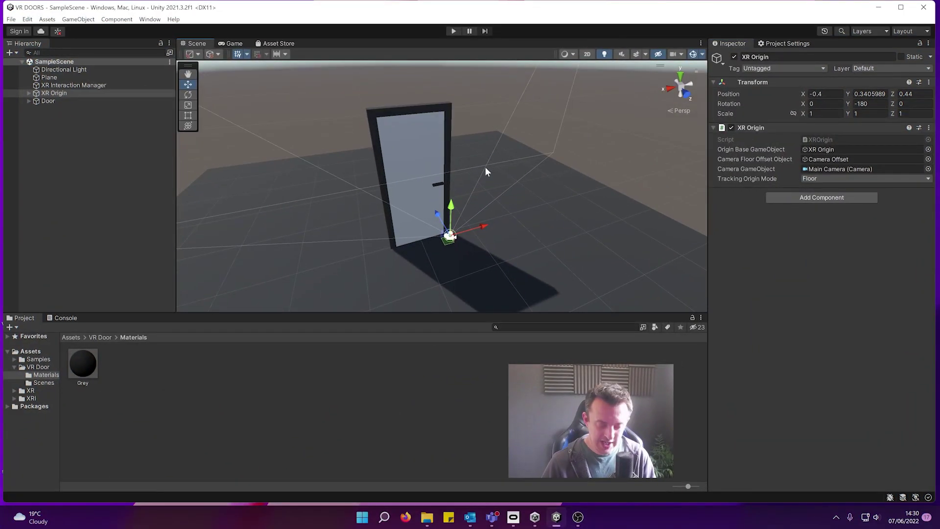
pyautogui.scroll(5, 462, 186)
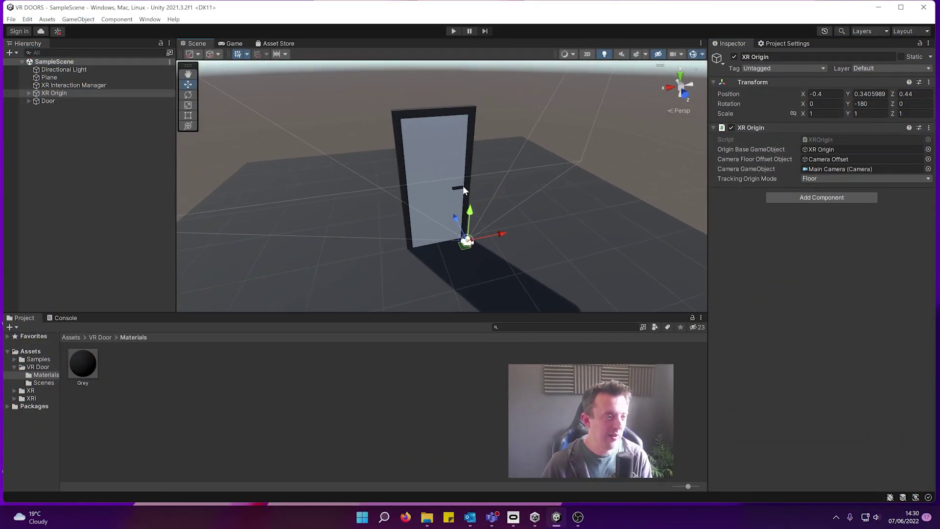
pyautogui.moveTo(462, 190); pyautogui.dragTo(416, 161, button='right')
pyautogui.moveTo(416, 161); pyautogui.dragTo(431, 195, button='middle')
pyautogui.scroll(-5, 431, 195)
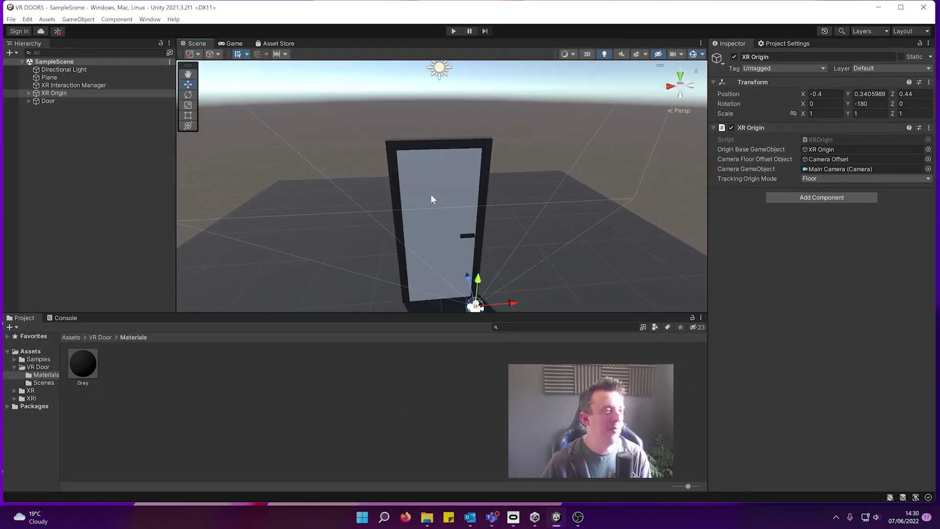
pyautogui.scroll(2, 431, 195)
# Step: Expand the Door object and examine its two Frame_Side pieces, Frame_top and inner Door panel
pyautogui.click(54, 101)
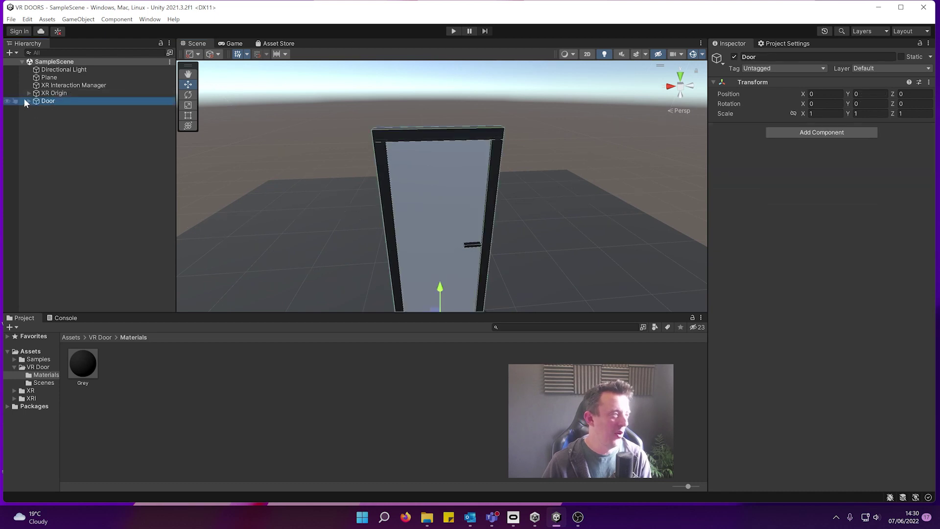
pyautogui.click(28, 101)
pyautogui.click(64, 109)
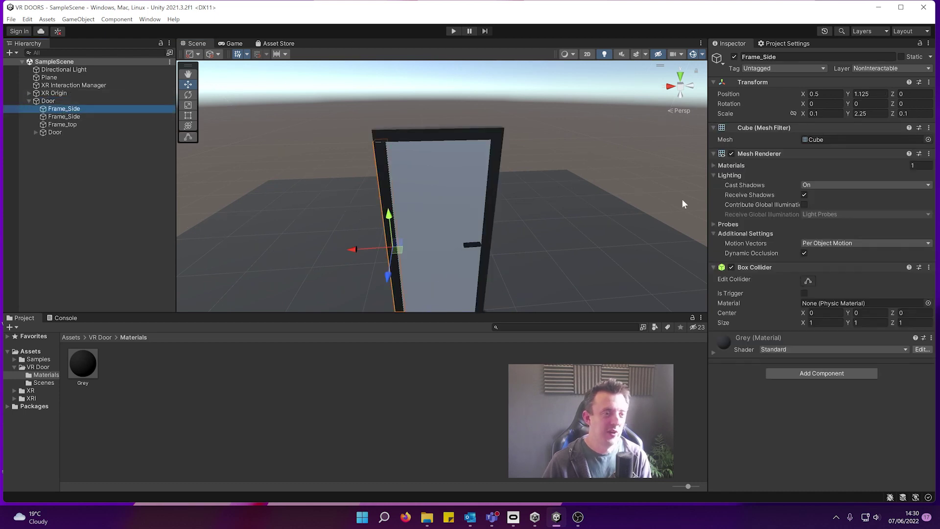
pyautogui.click(80, 125)
pyautogui.click(74, 109)
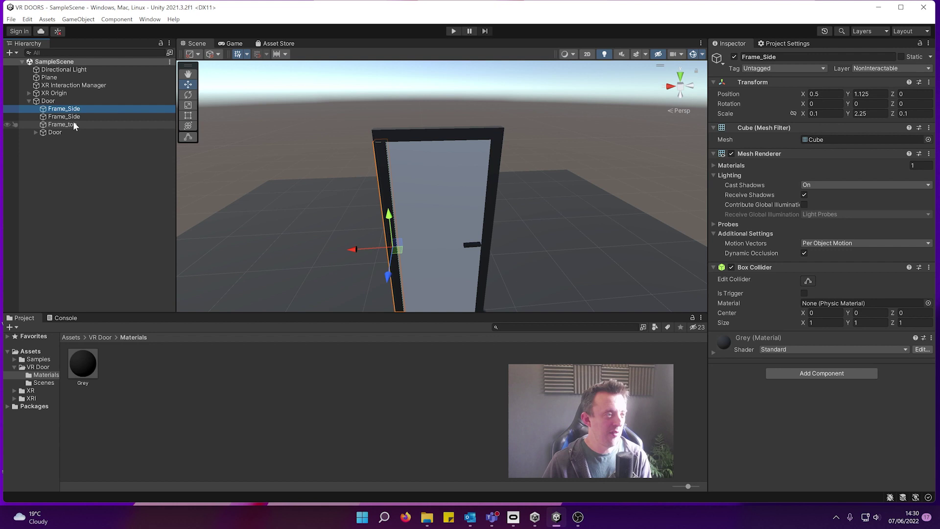
pyautogui.click(69, 124)
pyautogui.click(62, 132)
pyautogui.moveTo(467, 163); pyautogui.dragTo(523, 216, button='right')
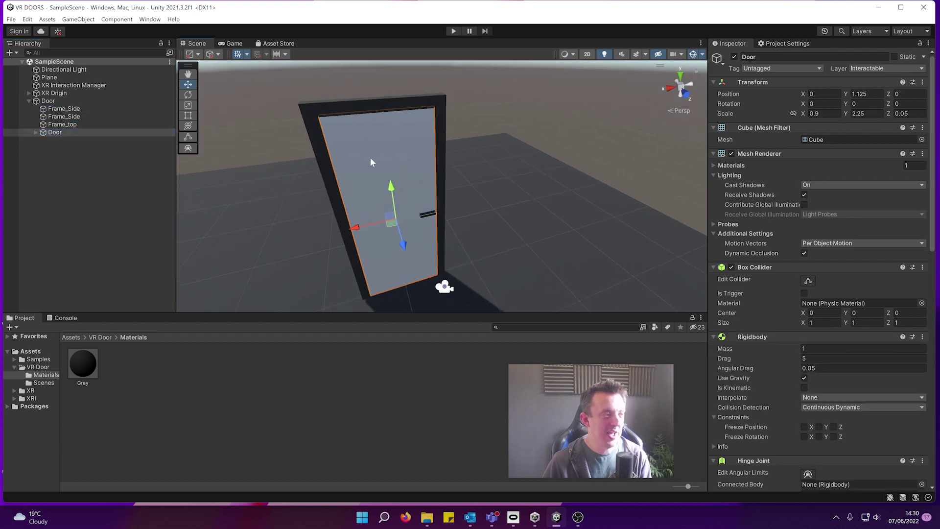
# Step: Examine the Handle nested under the inner Door panel and run the scene to test the door
pyautogui.click(41, 133)
pyautogui.click(36, 133)
pyautogui.click(62, 140)
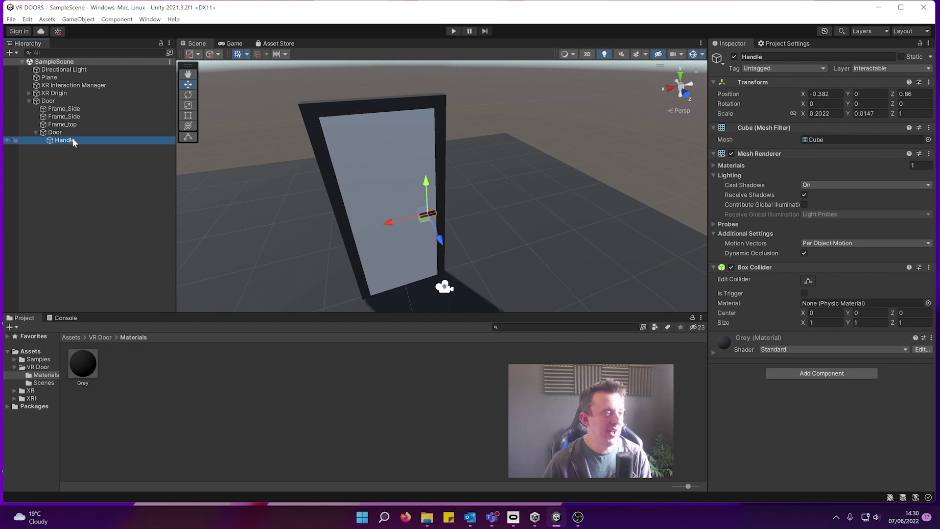
pyautogui.click(218, 89)
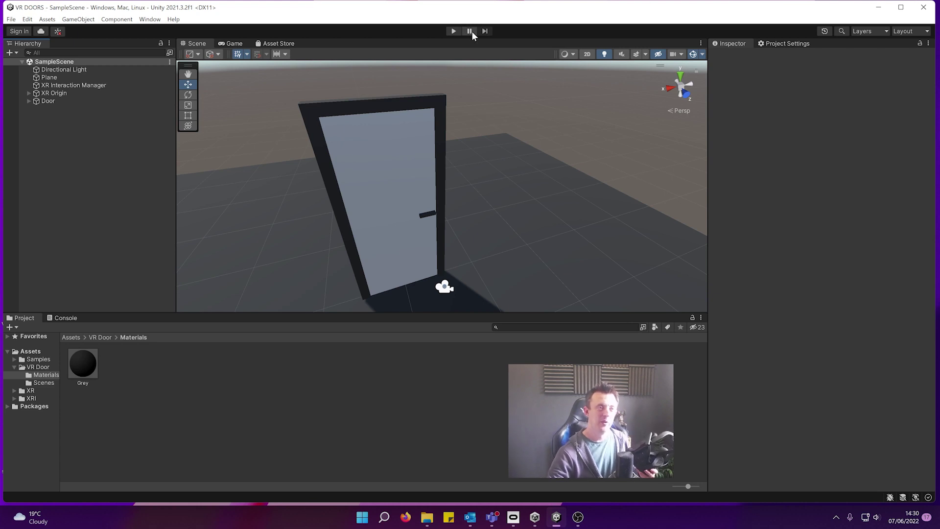
pyautogui.click(454, 30)
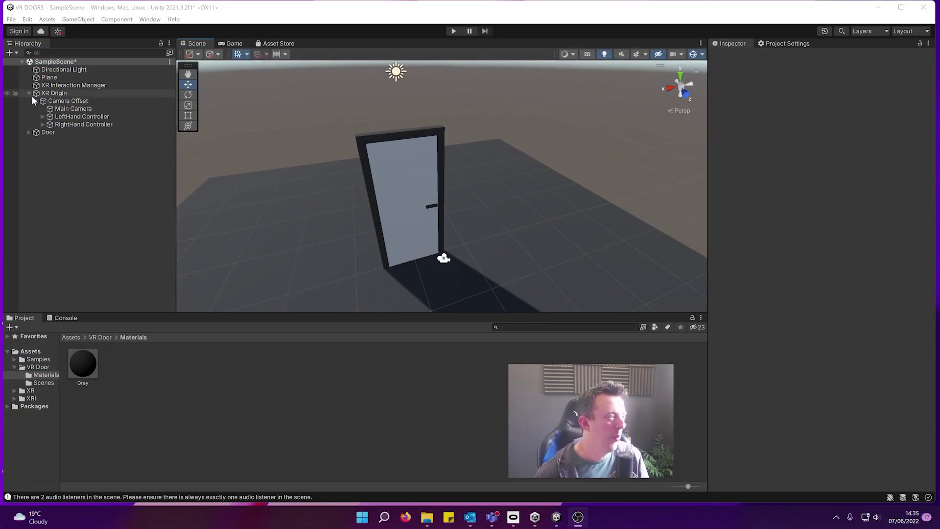
# Step: Collapse the XR Origin hierarchy and examine the XR Interaction Manager's components
pyautogui.click(31, 92)
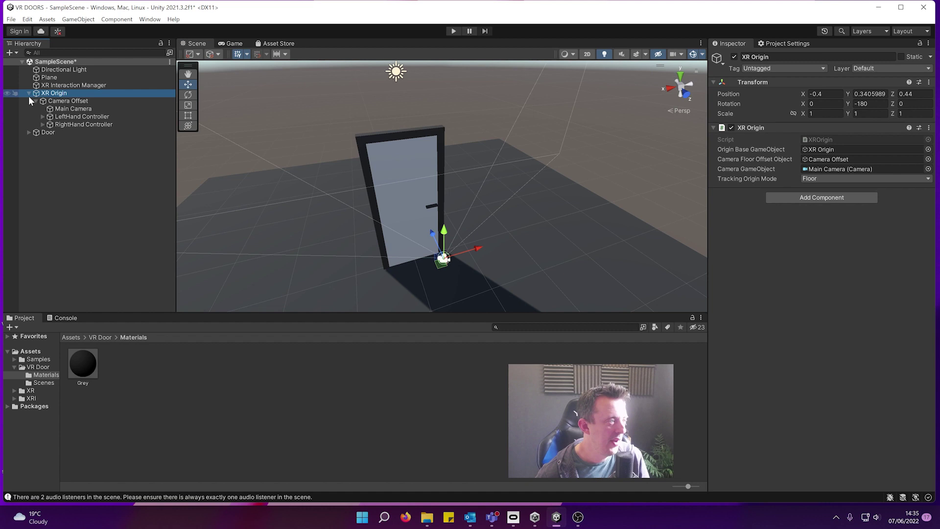
pyautogui.click(29, 93)
pyautogui.click(95, 85)
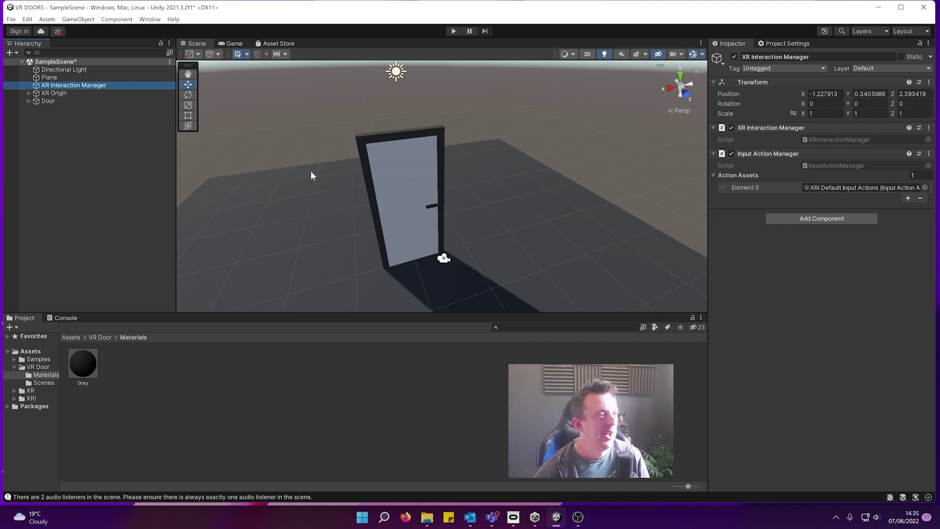
pyautogui.moveTo(311, 171); pyautogui.dragTo(326, 175, button='middle')
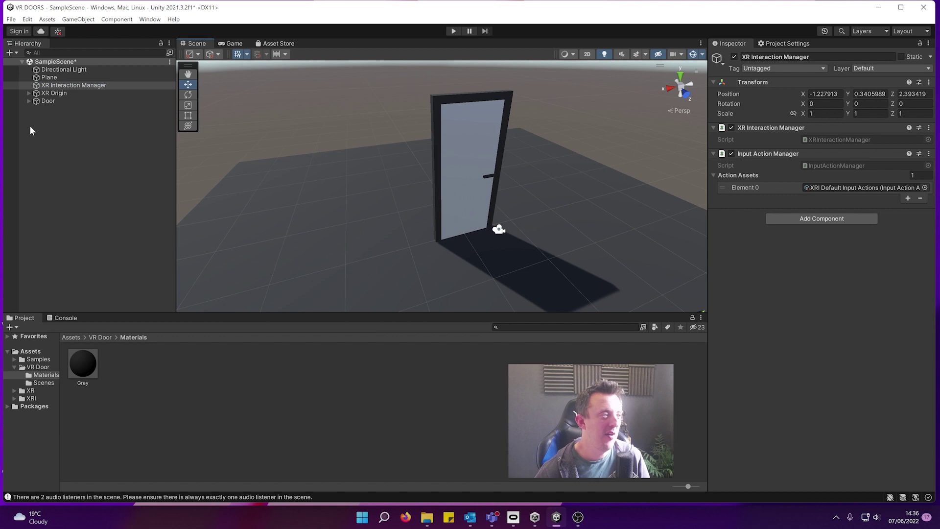
# Step: Expand the Door object and select both Frame_Side pieces and Frame_top together to view their shared settings
pyautogui.click(29, 101)
pyautogui.click(55, 108)
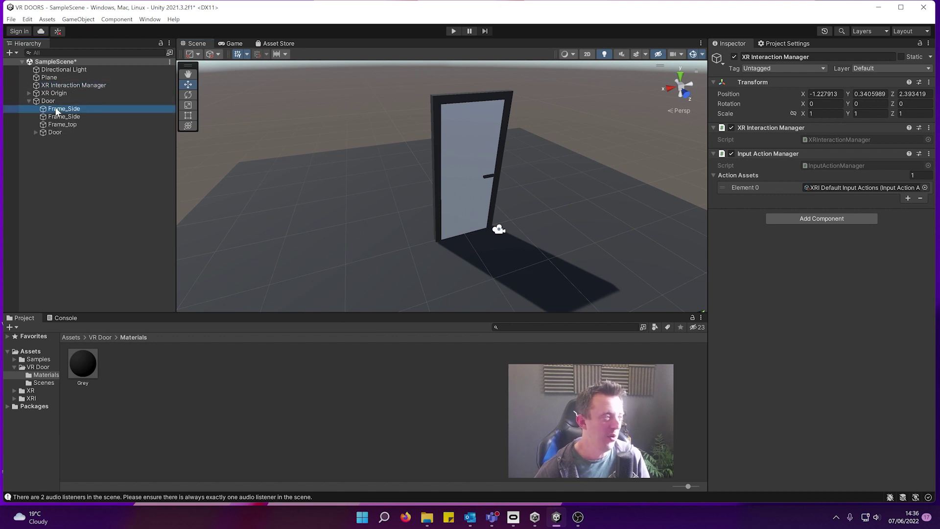
pyautogui.keyDown('ctrl'); pyautogui.click(61, 117); pyautogui.keyUp('ctrl')
pyautogui.keyDown('ctrl'); pyautogui.click(60, 121); pyautogui.keyUp('ctrl')
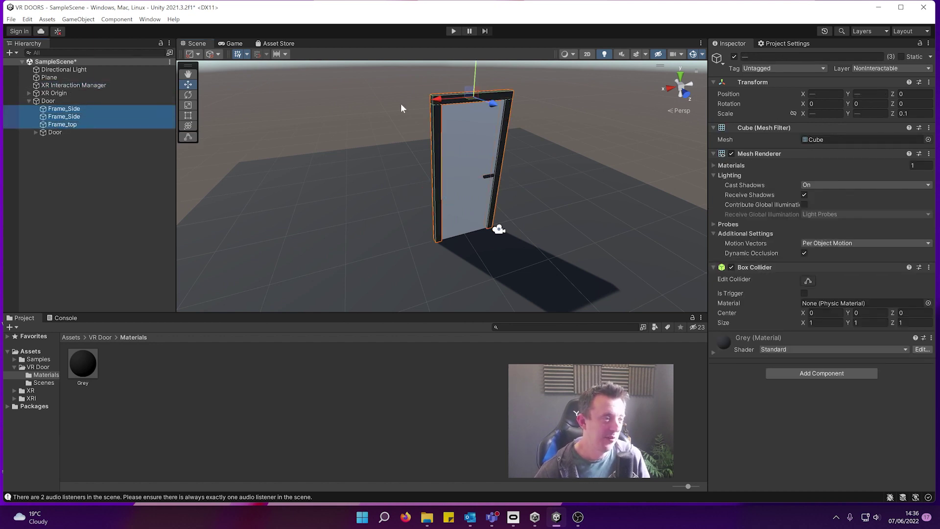
# Step: Review the Rigidbody, Hinge Joint and interaction components on the inner Door panel
pyautogui.click(55, 132)
pyautogui.scroll(3, 552, 212)
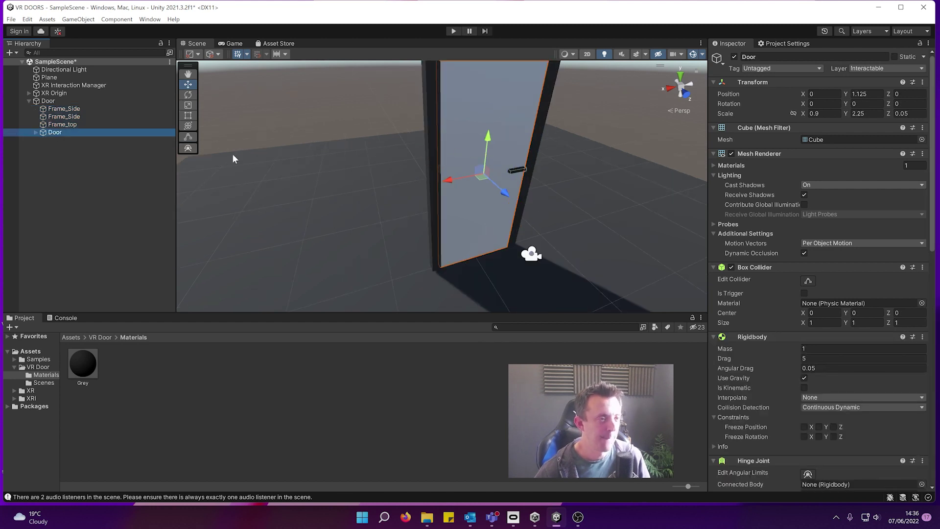
pyautogui.scroll(-3, 794, 303)
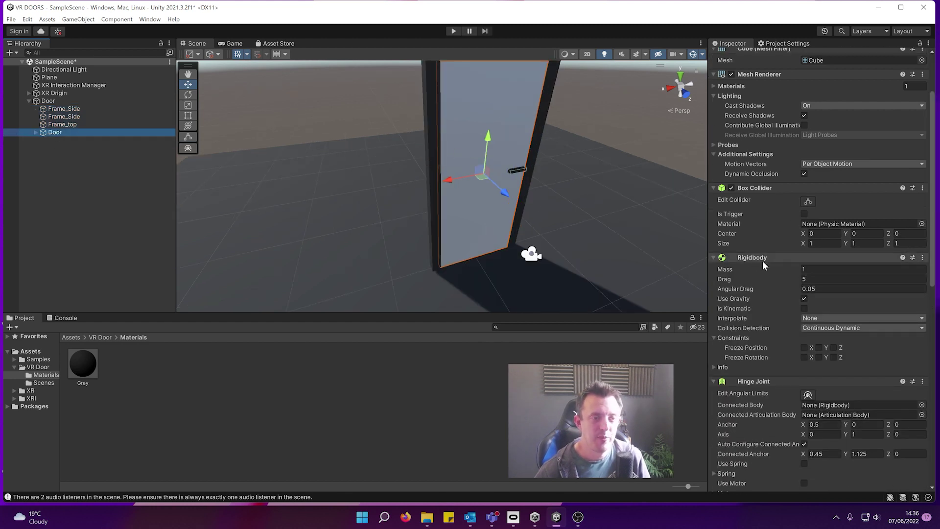
pyautogui.scroll(-3, 759, 279)
pyautogui.scroll(-5, 754, 305)
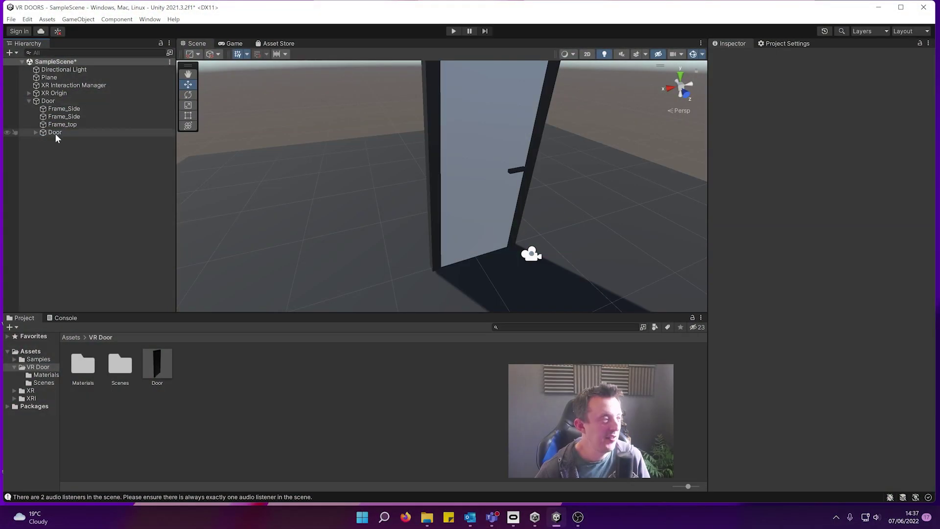
# Step: Focus the scene view on Frame_top and examine how it sits above the door panel
pyautogui.click(62, 124)
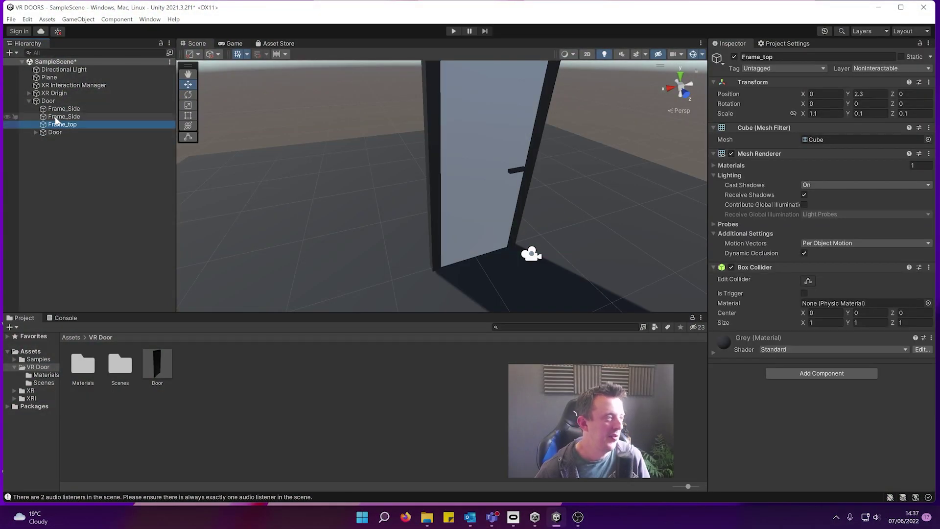
pyautogui.press('f')
pyautogui.moveTo(527, 173); pyautogui.dragTo(536, 172, button='middle')
pyautogui.moveTo(538, 186); pyautogui.dragTo(586, 199, button='right')
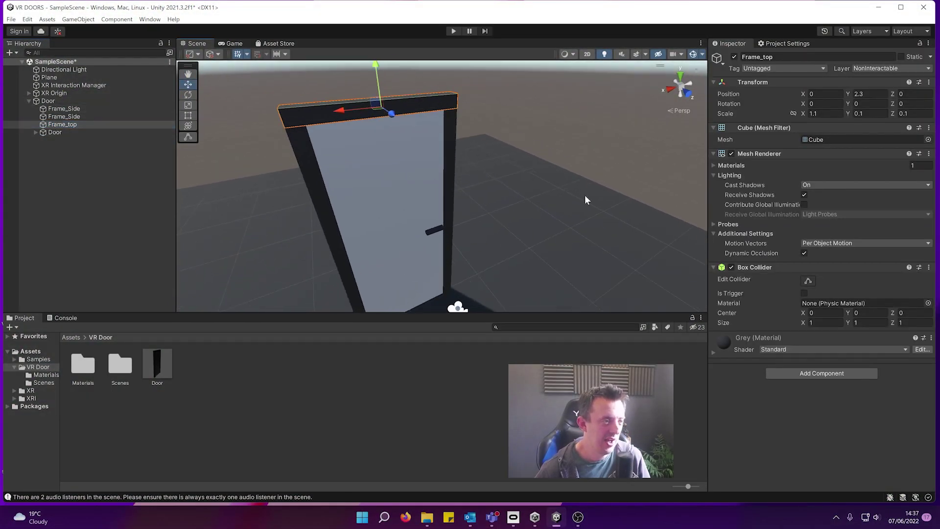
pyautogui.moveTo(206, 196); pyautogui.dragTo(255, 235, button='middle')
# Step: Try moving the inner Door panel along its Z axis, and undo the move
pyautogui.moveTo(466, 133); pyautogui.dragTo(434, 117)
pyautogui.hotkey('ctrl', 'z')
pyautogui.click(455, 208)
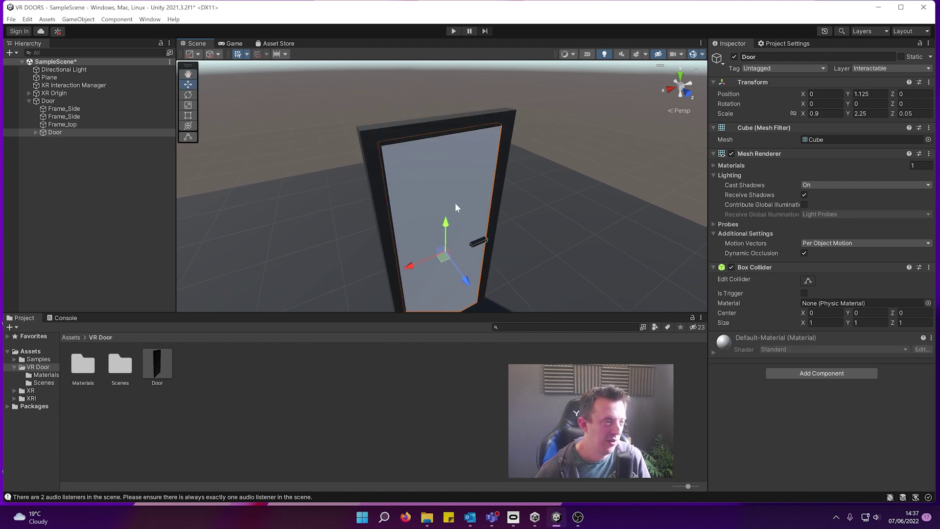
pyautogui.moveTo(465, 283)
pyautogui.mouseDown()
pyautogui.moveTo(449, 262)
pyautogui.moveTo(470, 289)
pyautogui.mouseUp()
pyautogui.hotkey('ctrl', 'z')
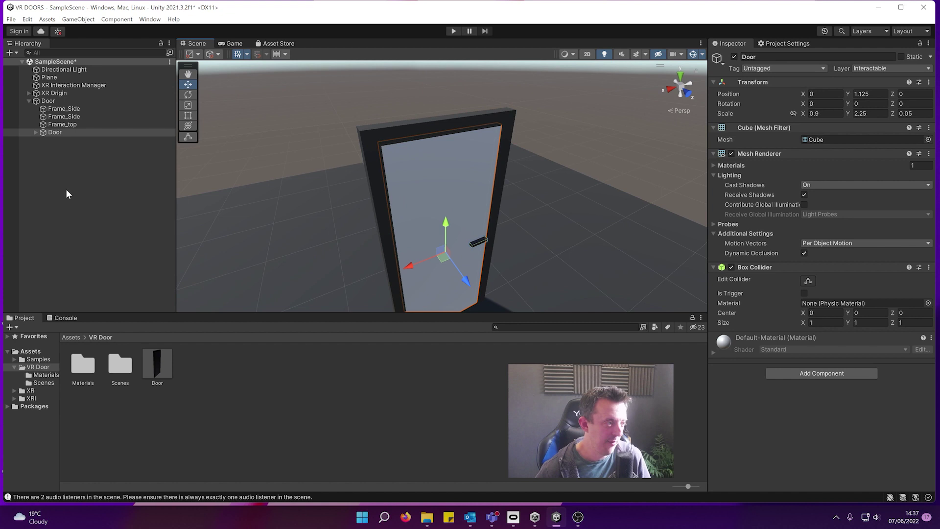
# Step: Go through the two Frame_Side pieces, Frame_top and the inner Door panel to check their properties
pyautogui.click(57, 110)
pyautogui.click(61, 116)
pyautogui.click(62, 123)
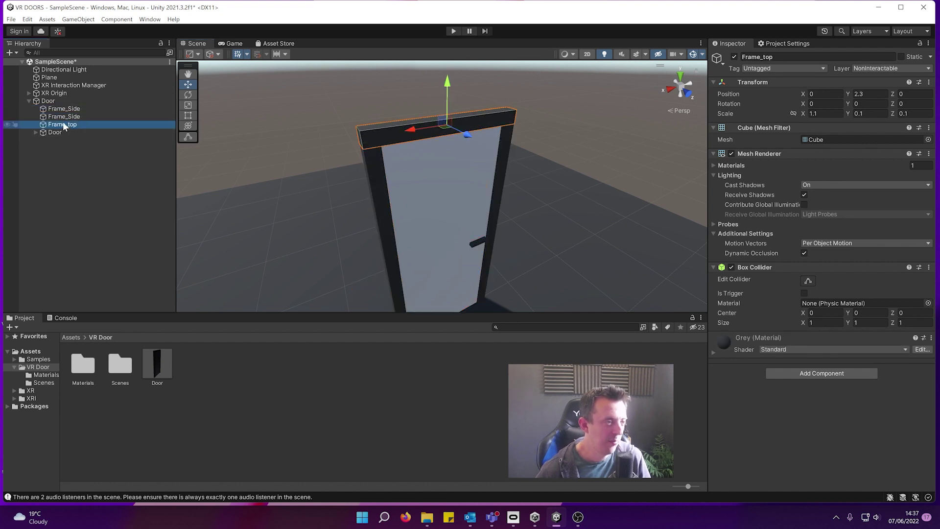
pyautogui.click(62, 132)
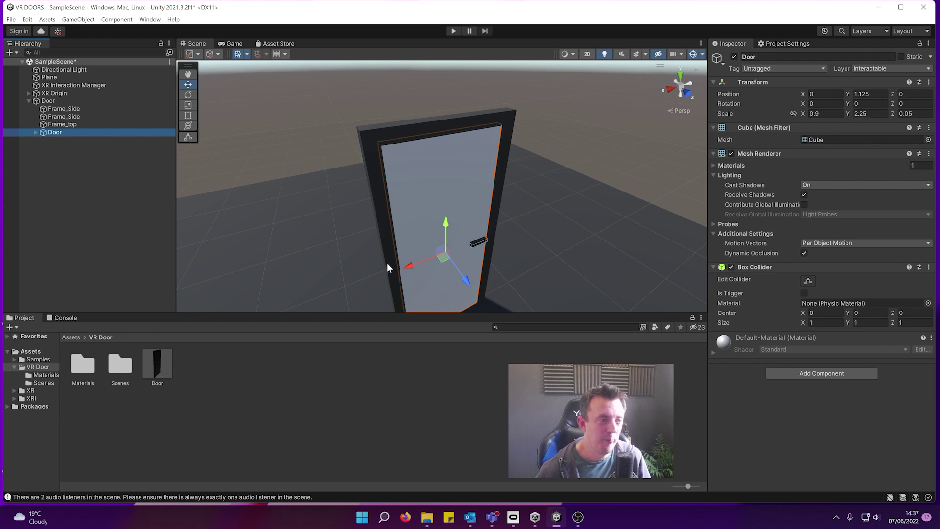
# Step: Expand the inner Door panel and examine its Handle child up close in the scene
pyautogui.click(38, 132)
pyautogui.click(57, 140)
pyautogui.scroll(3, 479, 272)
pyautogui.moveTo(479, 272)
pyautogui.mouseDown(button='middle')
pyautogui.moveTo(479, 258)
pyautogui.moveTo(487, 278)
pyautogui.mouseUp(button='middle')
pyautogui.scroll(4, 456, 159)
pyautogui.keyDown('alt'); pyautogui.moveTo(455, 159); pyautogui.dragTo(412, 183); pyautogui.keyUp('alt')
pyautogui.scroll(-5, 413, 184)
pyautogui.scroll(1, 464, 211)
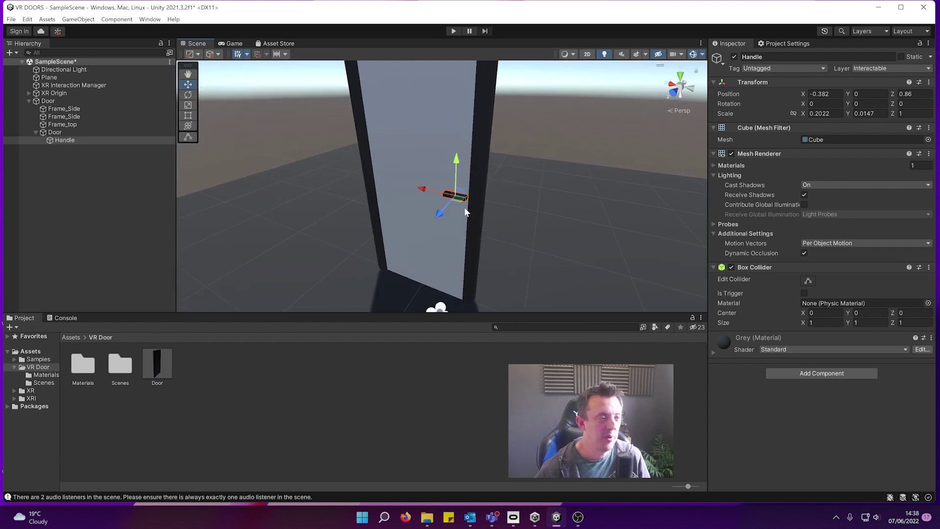
# Step: Check the Handle's place under the inner Door panel, collapse that hierarchy and clear the selection
pyautogui.click(94, 176)
pyautogui.click(66, 139)
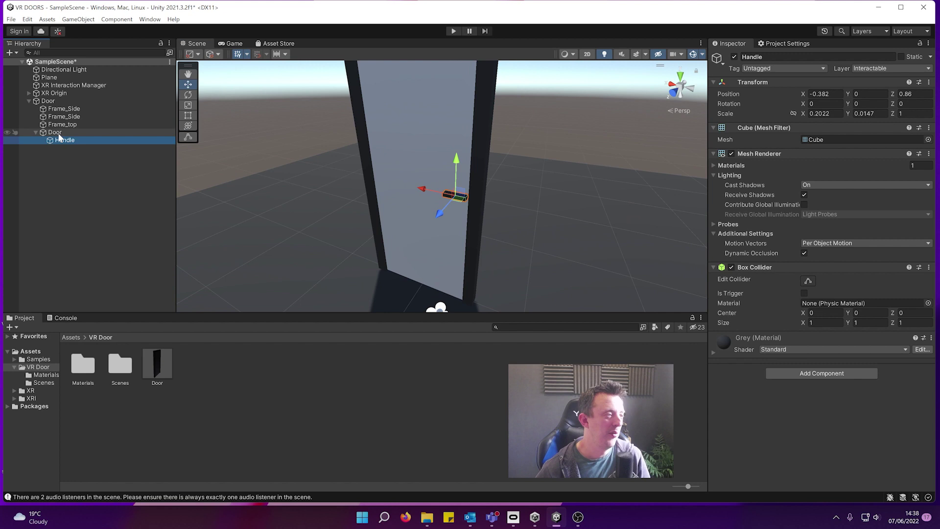
pyautogui.click(35, 132)
pyautogui.click(36, 131)
pyautogui.click(66, 148)
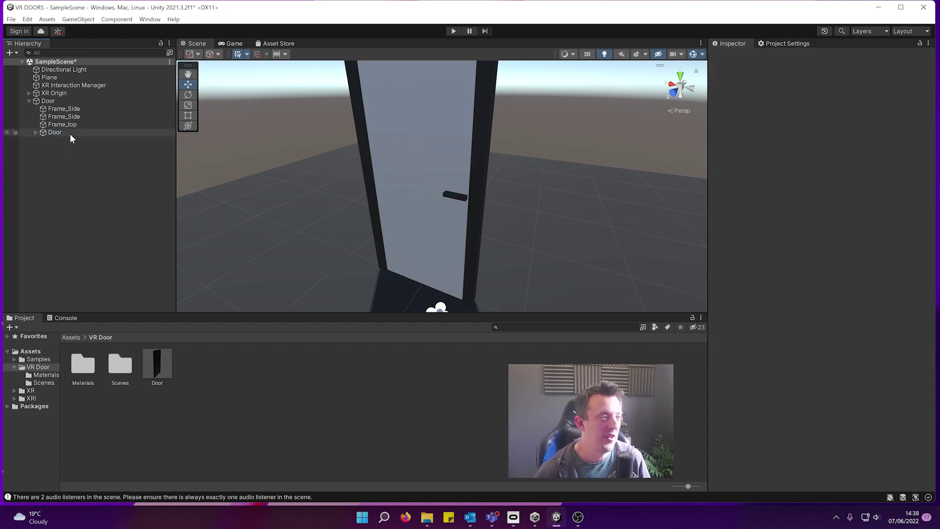
# Step: Add a Hinge Joint component to the inner Door panel
pyautogui.doubleClick(67, 133)
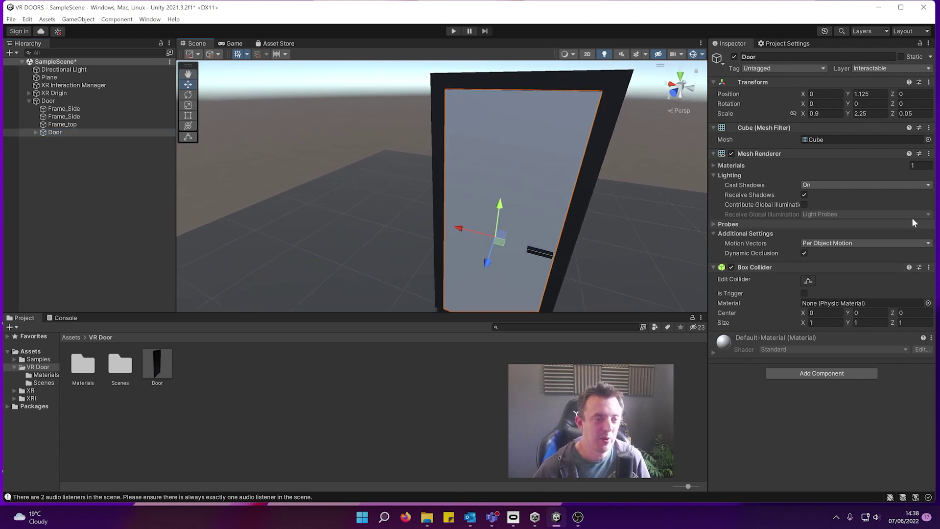
pyautogui.click(810, 375)
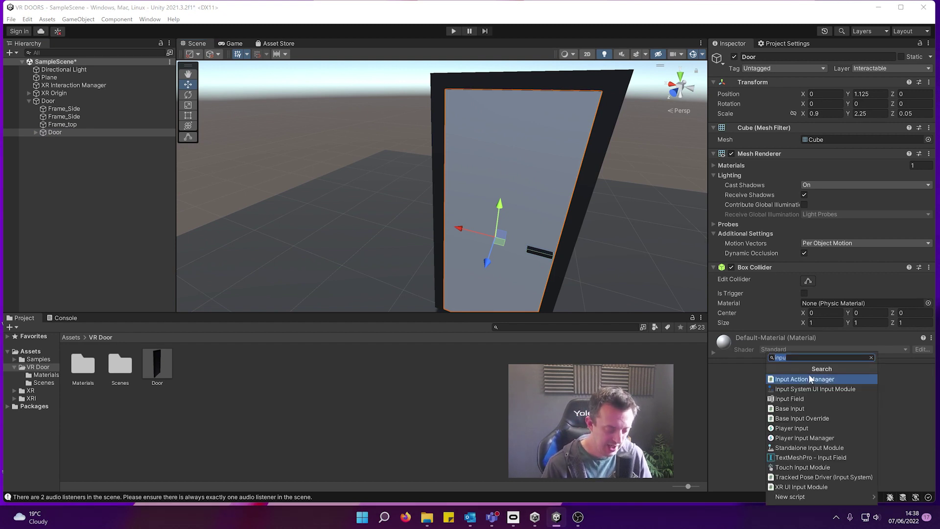
pyautogui.write('hinge')
pyautogui.click(800, 379)
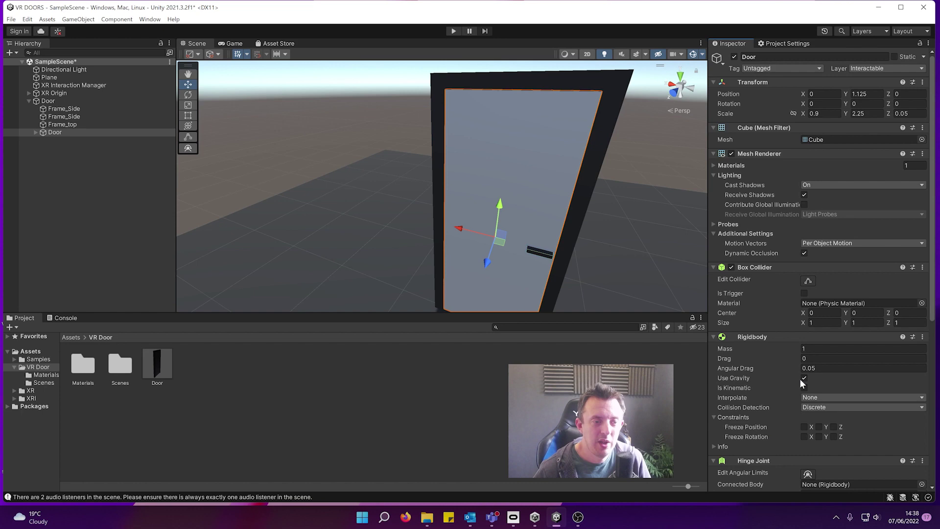
# Step: Review the door panel's new Rigidbody and Hinge Joint settings against its position in the frame
pyautogui.scroll(-2, 800, 378)
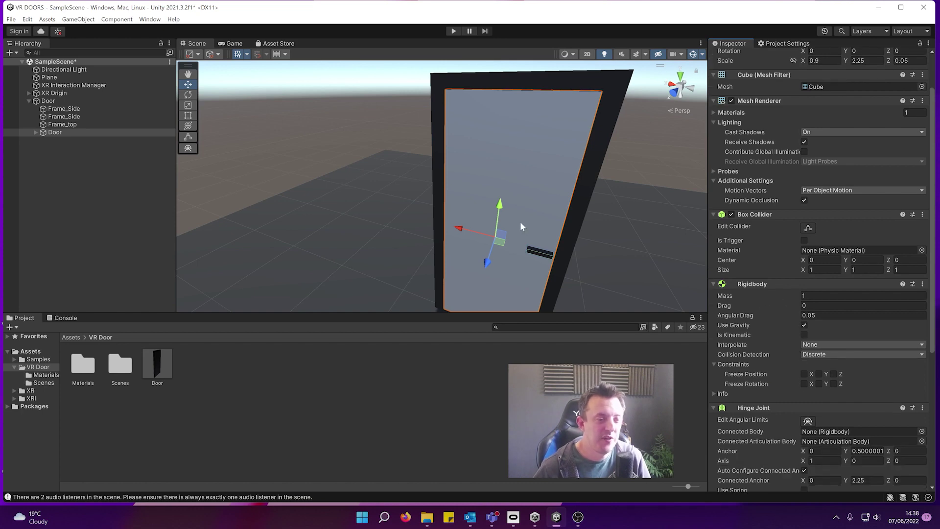
pyautogui.scroll(-3, 778, 399)
pyautogui.scroll(-1, 740, 284)
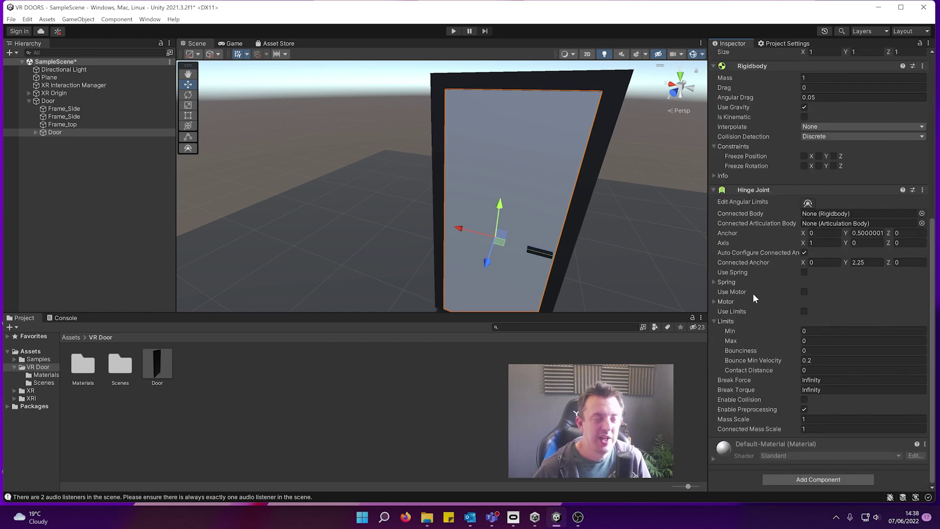
pyautogui.moveTo(433, 204); pyautogui.dragTo(410, 202, button='right')
pyautogui.scroll(-3, 411, 202)
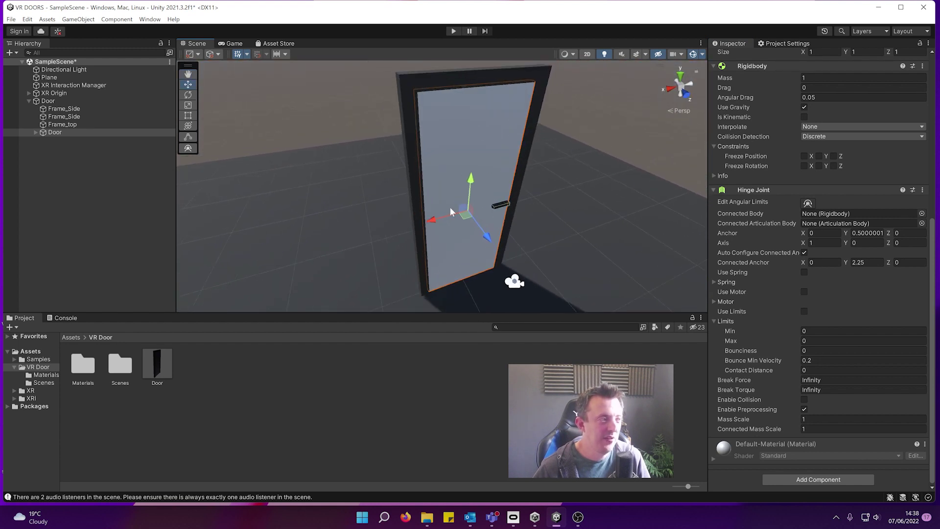
# Step: Turn on angular limit editing for the Hinge Joint and set its Axis to X 0 and Y 1
pyautogui.click(808, 203)
pyautogui.moveTo(573, 131); pyautogui.dragTo(597, 153, button='middle')
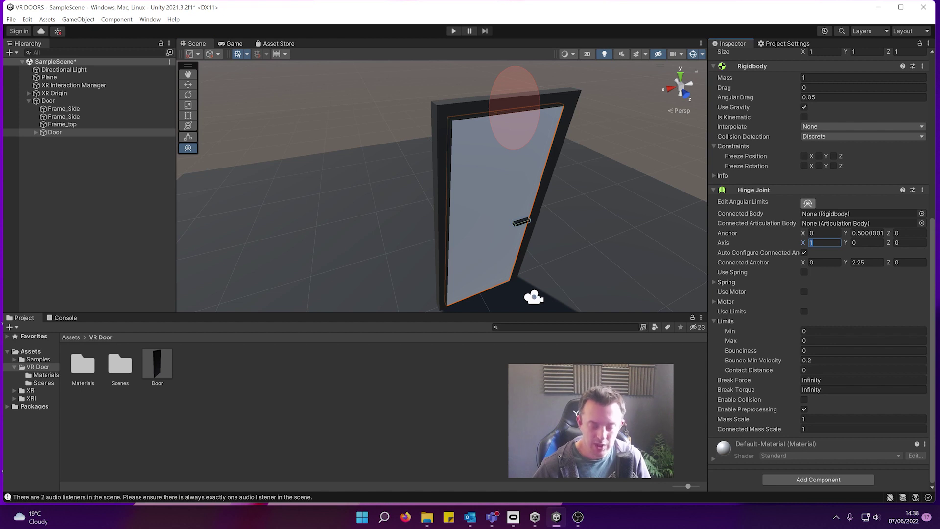
pyautogui.write('0')
pyautogui.press('Tab')
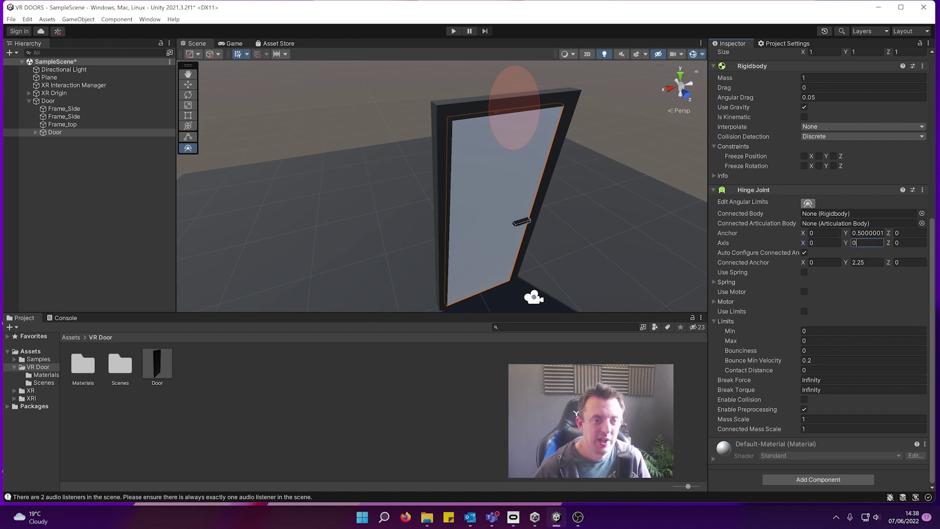
pyautogui.write('1')
pyautogui.moveTo(546, 123); pyautogui.dragTo(540, 123, button='middle')
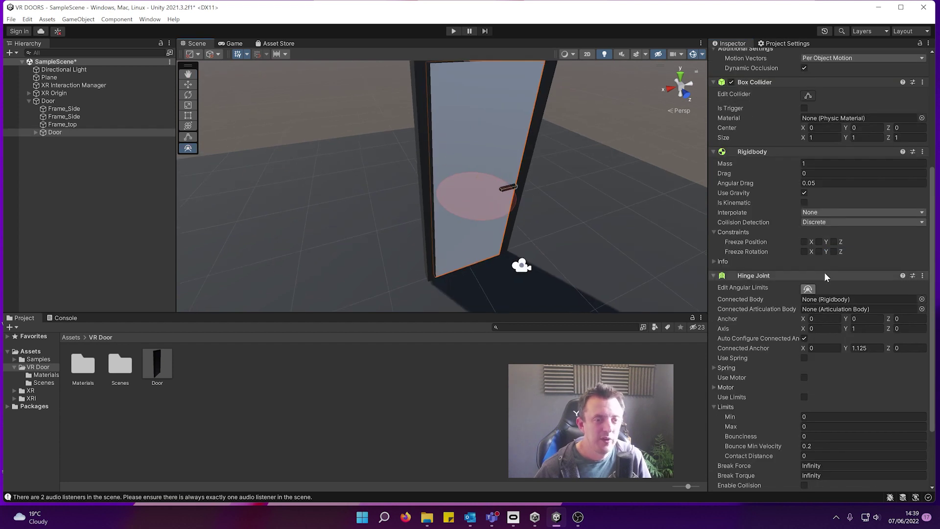
# Step: Examine where the hinge's rotation arc sits on the door panel relative to the frame from several angles
pyautogui.click(851, 319)
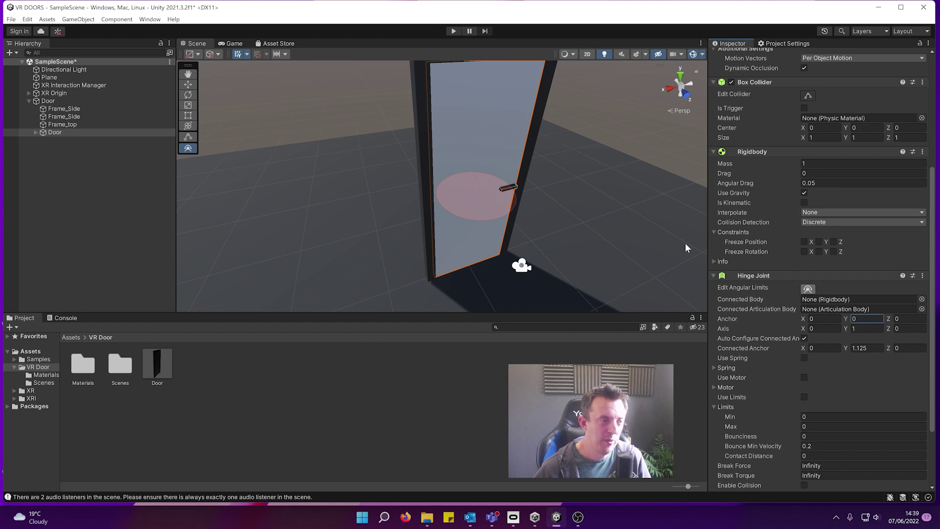
pyautogui.moveTo(553, 140); pyautogui.dragTo(543, 110, button='right')
pyautogui.moveTo(532, 260); pyautogui.dragTo(441, 159, button='middle')
pyautogui.moveTo(440, 160); pyautogui.dragTo(384, 105, button='right')
pyautogui.moveTo(384, 105); pyautogui.dragTo(452, 171, button='middle')
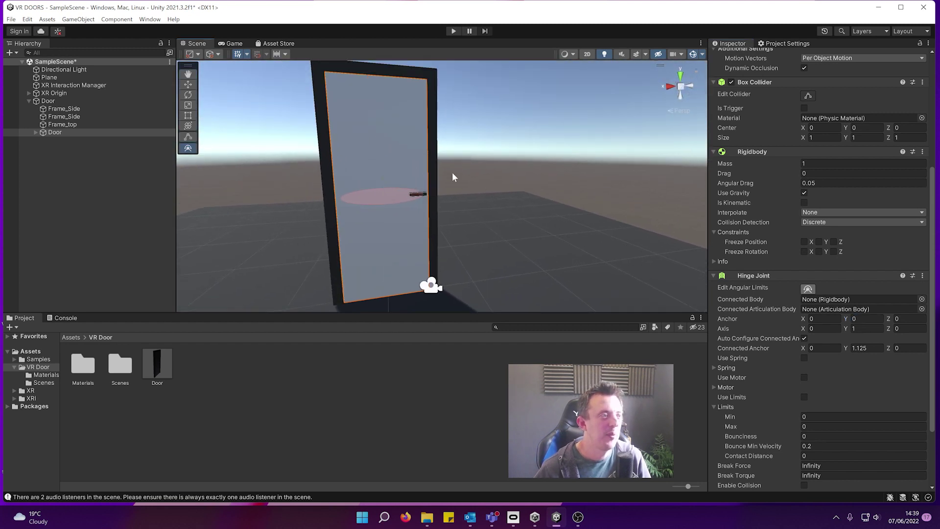
pyautogui.moveTo(452, 172); pyautogui.dragTo(443, 181, button='right')
pyautogui.moveTo(443, 180); pyautogui.dragTo(464, 217, button='middle')
pyautogui.moveTo(464, 217); pyautogui.dragTo(503, 296, button='right')
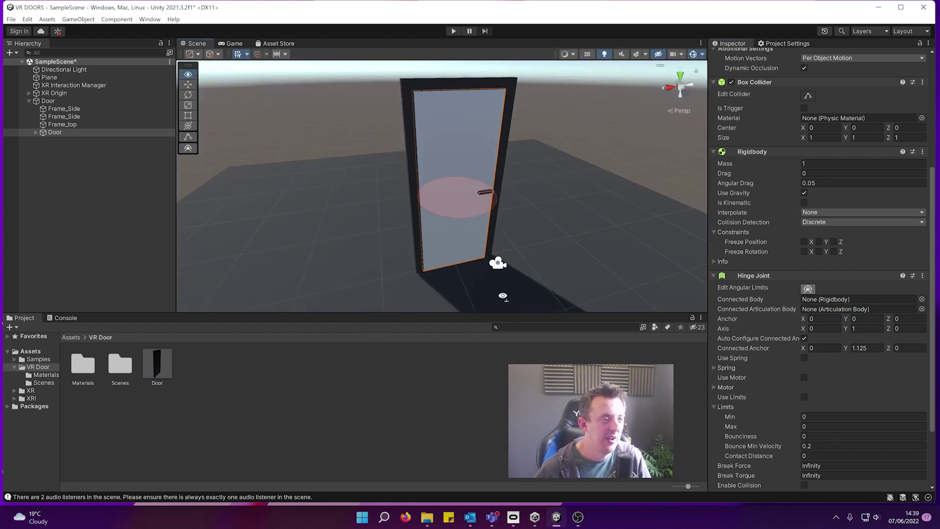
pyautogui.moveTo(448, 214); pyautogui.dragTo(466, 208, button='middle')
# Step: Set the Hinge Joint's Anchor X to 0.5 and check the hinge point at the door's side edge
pyautogui.scroll(4, 487, 203)
pyautogui.moveTo(805, 321); pyautogui.dragTo(814, 320)
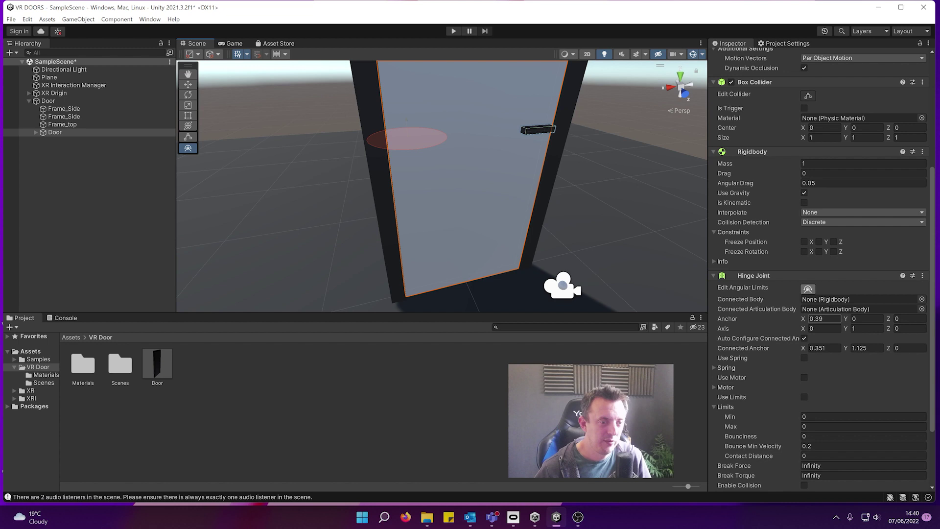
pyautogui.click(822, 318)
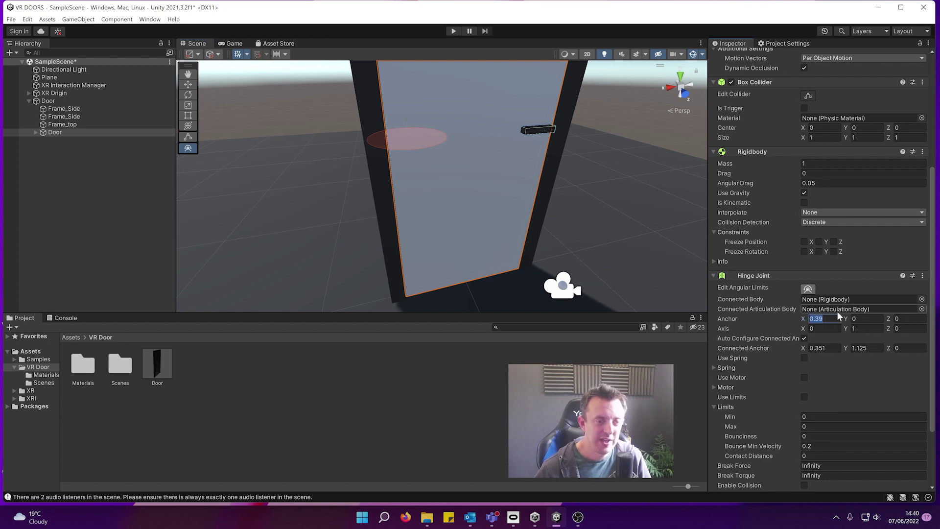
pyautogui.write('0.5')
pyautogui.press('Return')
pyautogui.moveTo(643, 243); pyautogui.dragTo(472, 173, button='right')
pyautogui.moveTo(430, 148); pyautogui.dragTo(429, 164, button='middle')
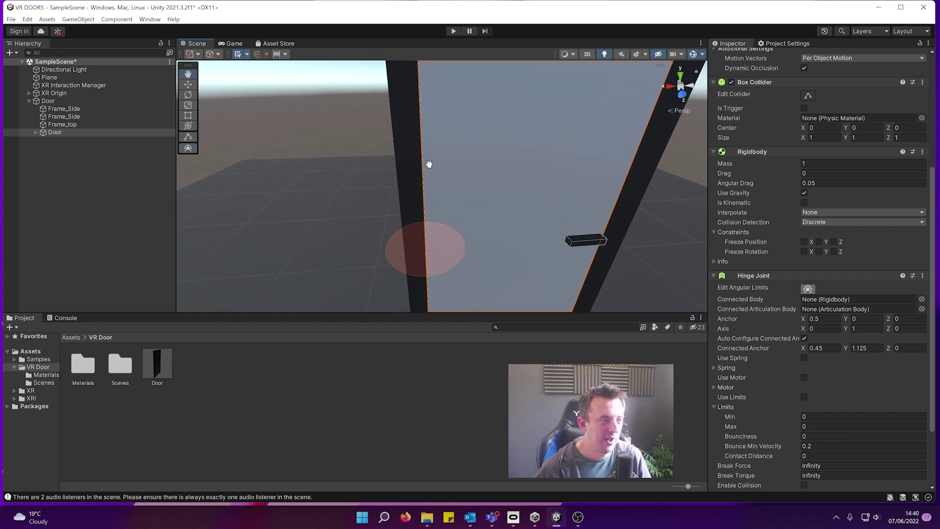
pyautogui.scroll(-5, 463, 200)
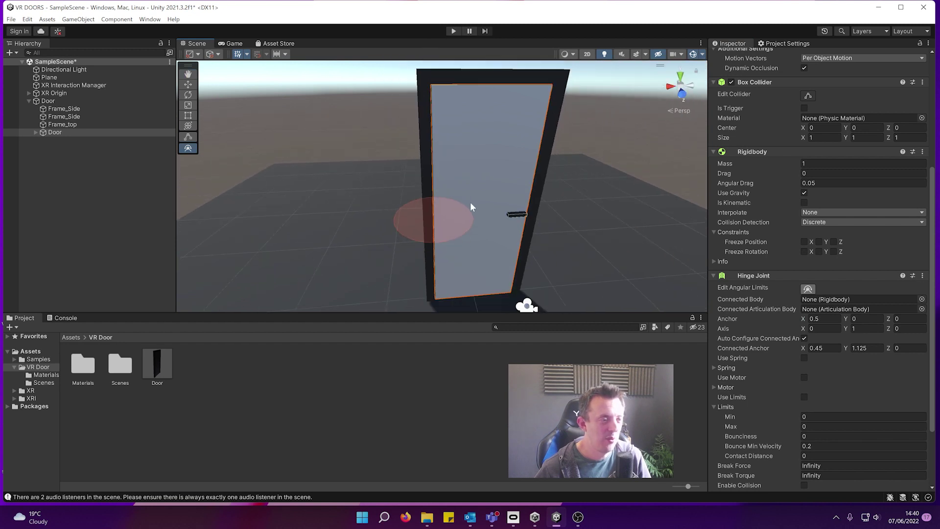
pyautogui.moveTo(499, 211); pyautogui.dragTo(508, 206, button='middle')
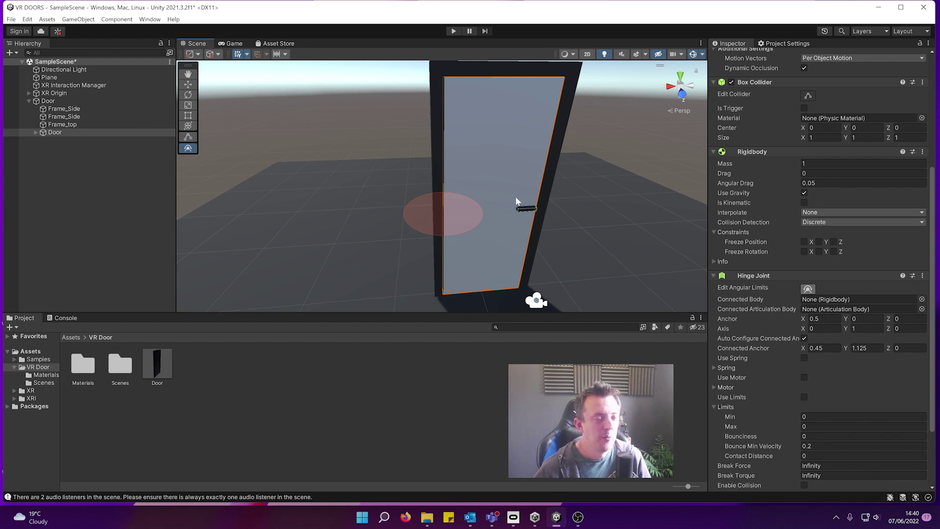
pyautogui.moveTo(932, 273); pyautogui.dragTo(933, 326)
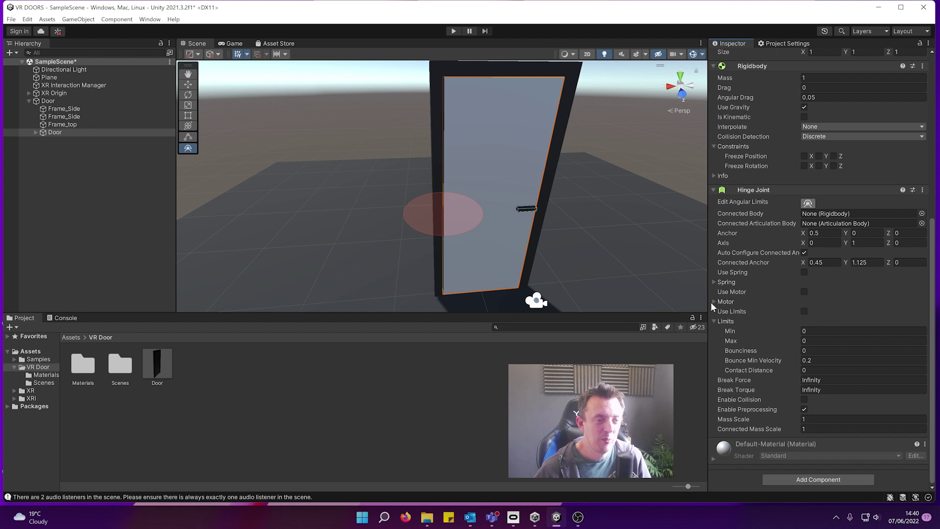
pyautogui.click(726, 302)
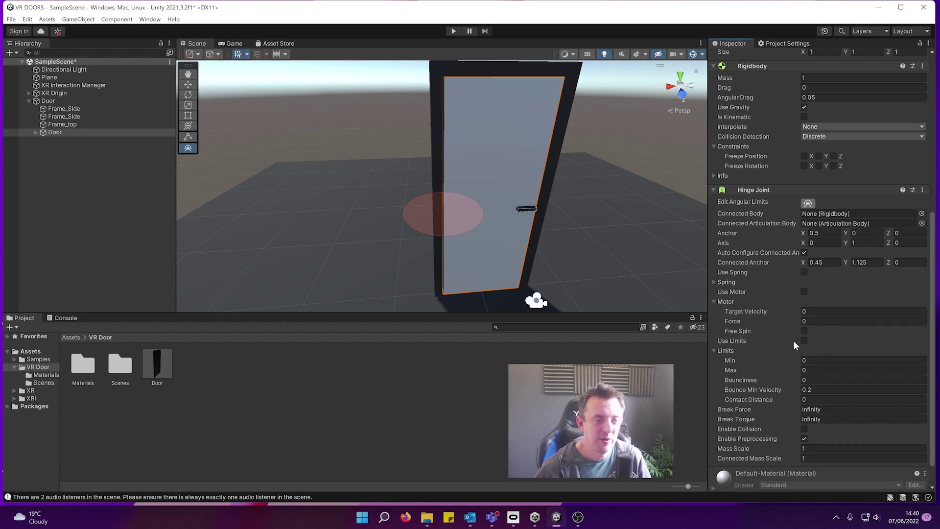
pyautogui.click(803, 342)
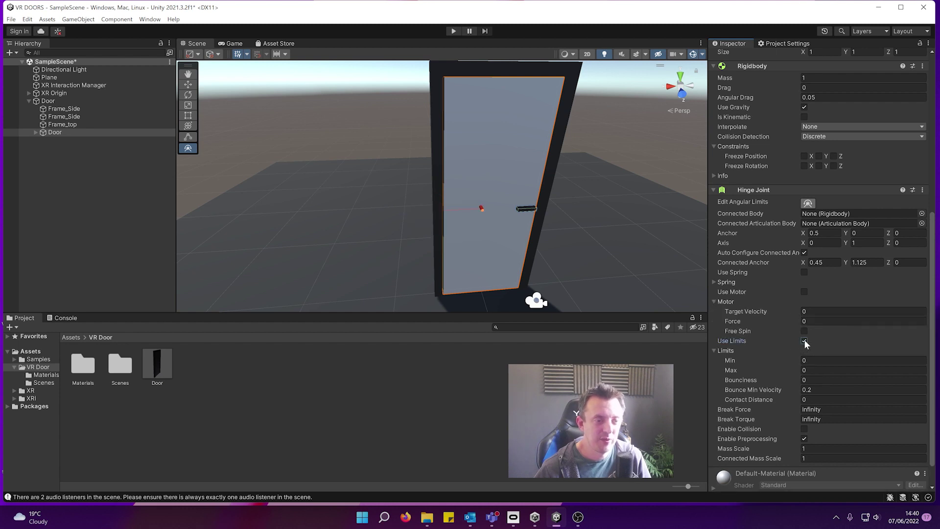
pyautogui.hotkey('ctrl', 'z')
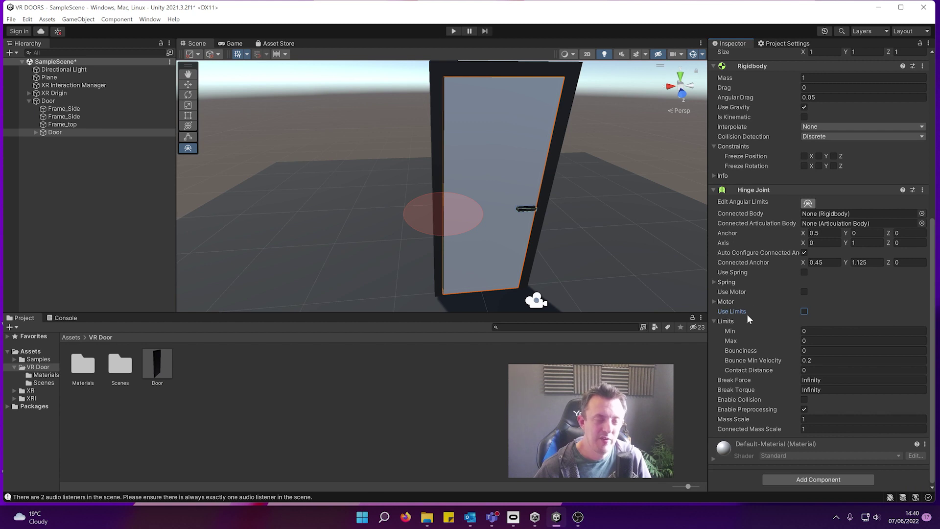
# Step: Enable Use Limits on the Hinge Joint and swing its maximum limit handle out to about 92 degrees
pyautogui.click(804, 312)
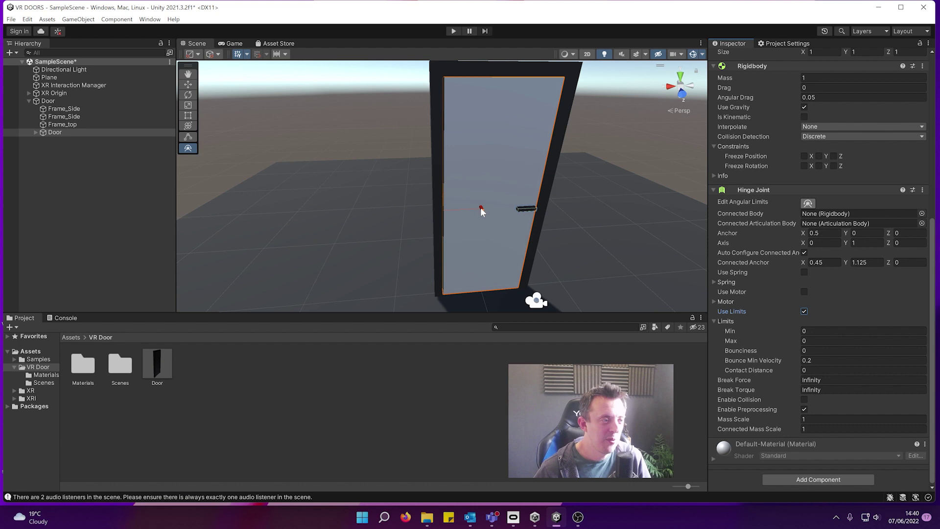
pyautogui.moveTo(481, 207); pyautogui.dragTo(447, 237)
pyautogui.moveTo(484, 209); pyautogui.dragTo(389, 272, button='right')
pyautogui.moveTo(577, 206); pyautogui.dragTo(453, 231, button='middle')
pyautogui.scroll(5, 463, 220)
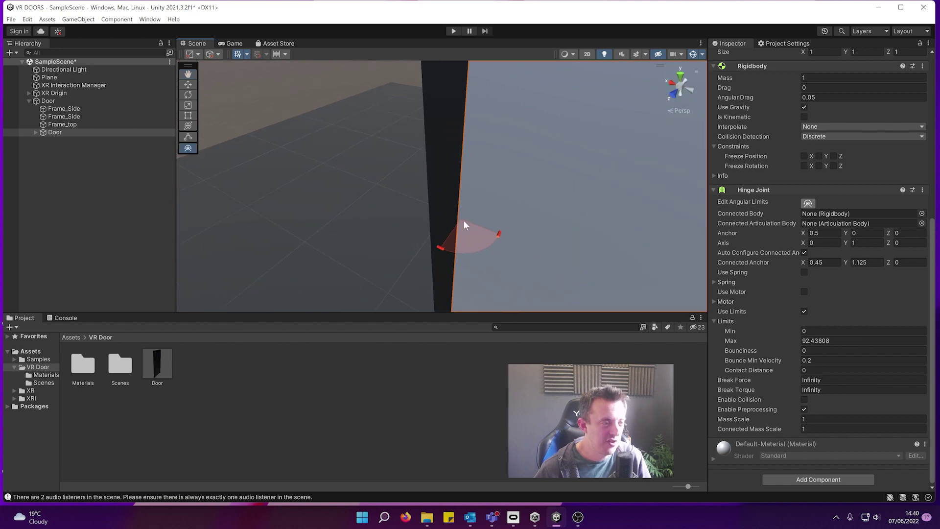
pyautogui.moveTo(552, 276); pyautogui.dragTo(492, 218, button='middle')
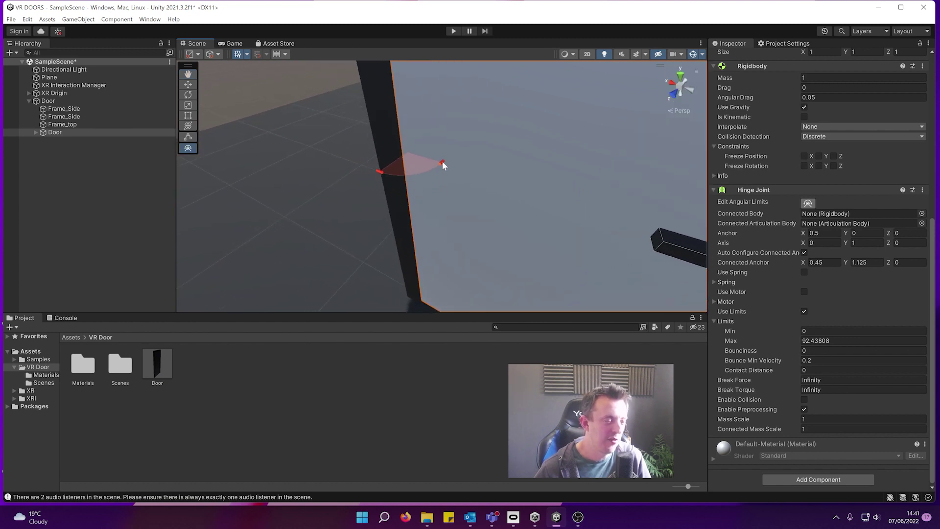
pyautogui.scroll(-3, 479, 205)
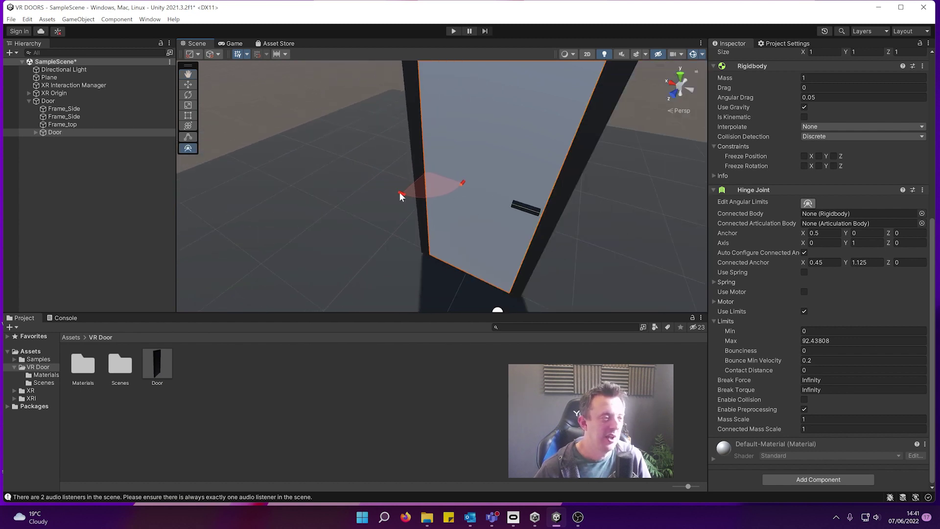
pyautogui.scroll(-3, 400, 194)
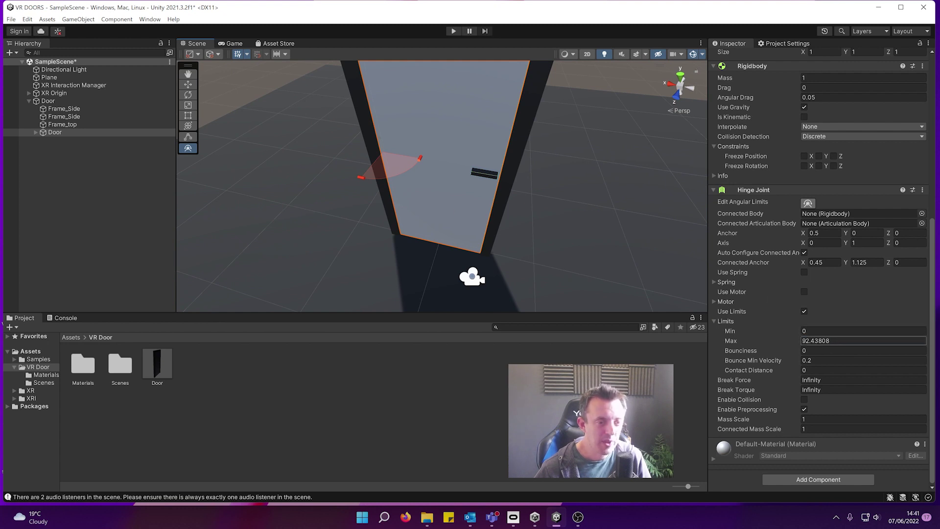
# Step: Set the Hinge Joint's Max limit to 90
pyautogui.click(821, 341)
pyautogui.write('90')
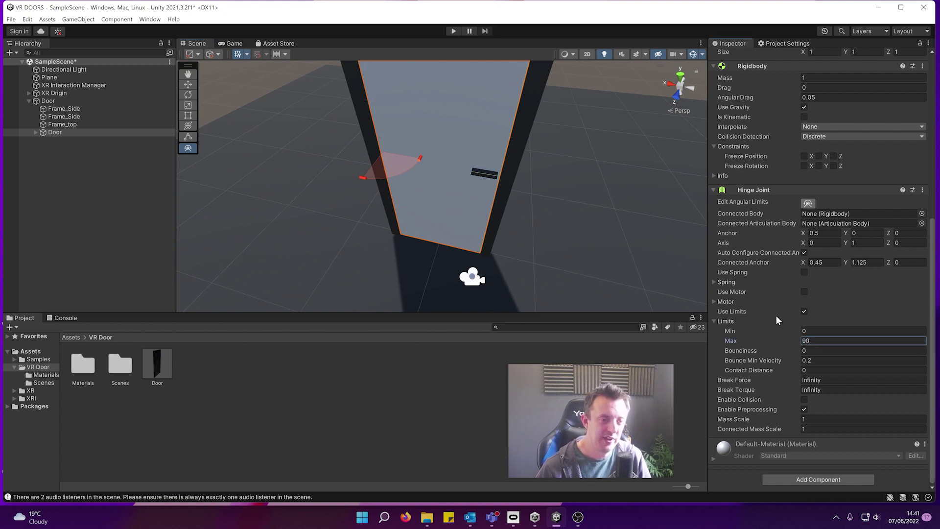
pyautogui.moveTo(444, 162)
pyautogui.keyDown('alt'); pyautogui.mouseDown()
pyautogui.moveTo(448, 203)
pyautogui.moveTo(471, 182)
pyautogui.moveTo(439, 145)
pyautogui.mouseUp(); pyautogui.keyUp('alt')
pyautogui.hotkey('ctrl', 'z')
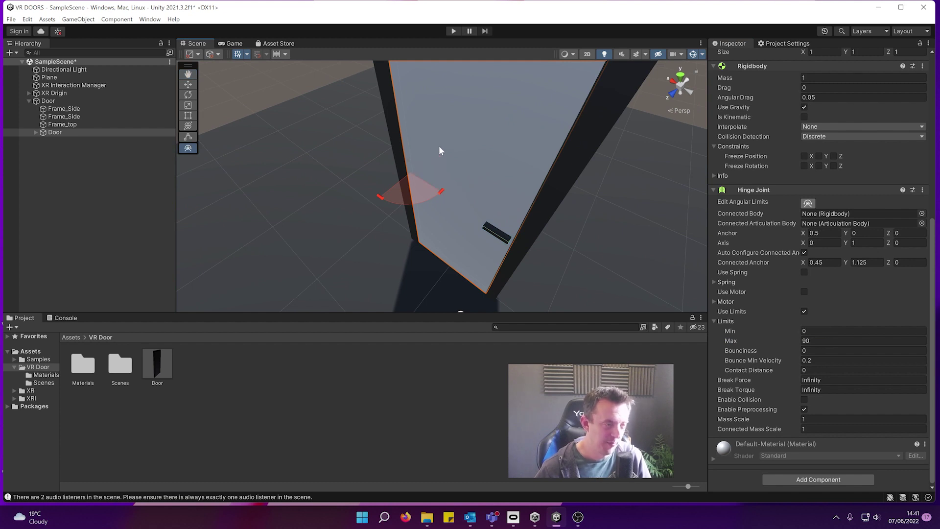
# Step: Review the hinge's Min and Max limits against the swing arc from different sides of the door
pyautogui.moveTo(476, 225); pyautogui.dragTo(511, 188, button='right')
pyautogui.keyDown('alt'); pyautogui.moveTo(512, 190); pyautogui.dragTo(476, 226); pyautogui.keyUp('alt')
pyautogui.scroll(3, 427, 222)
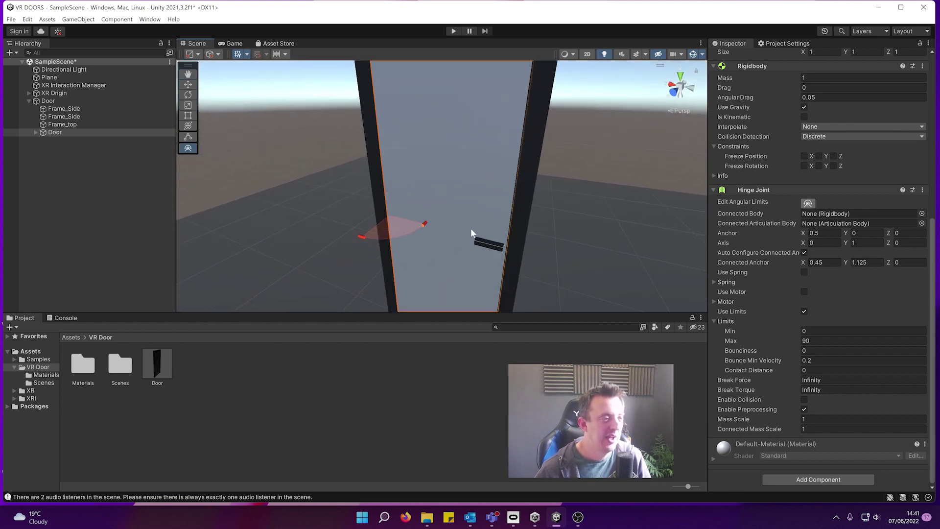
pyautogui.click(818, 332)
pyautogui.press('Tab')
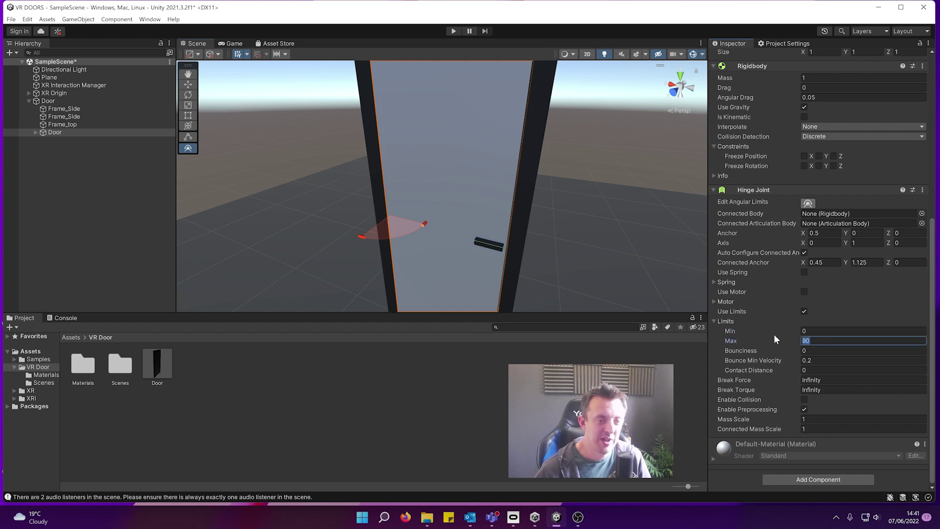
pyautogui.scroll(-5, 503, 272)
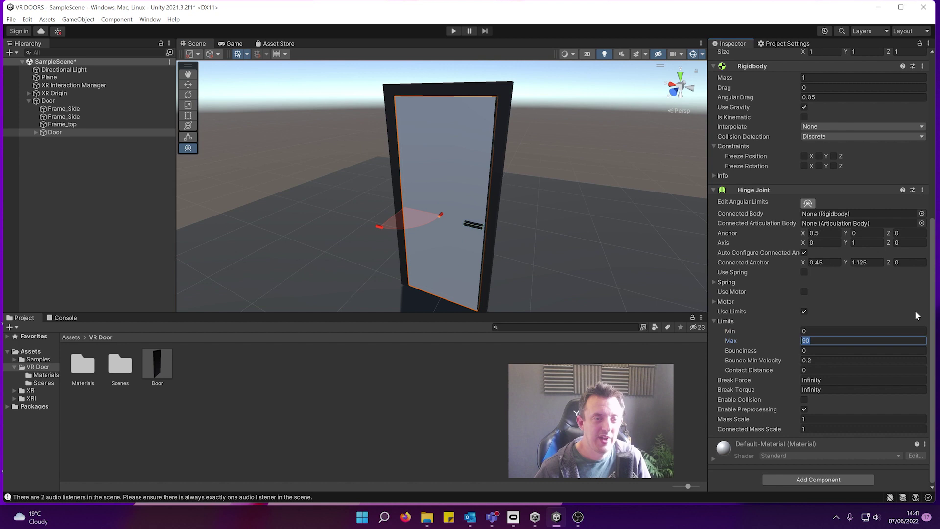
pyautogui.click(934, 314)
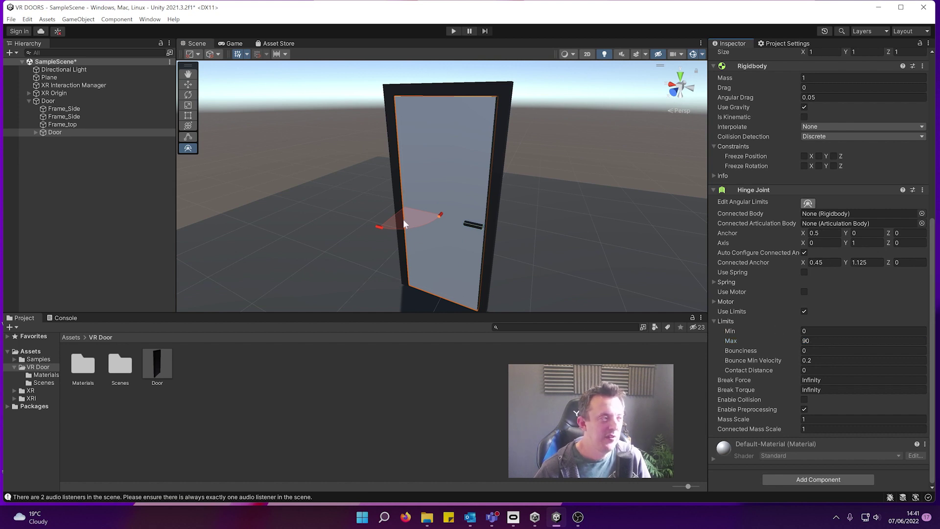
pyautogui.moveTo(445, 228); pyautogui.dragTo(521, 236, button='right')
pyautogui.moveTo(384, 225); pyautogui.dragTo(415, 234, button='right')
pyautogui.moveTo(369, 240); pyautogui.dragTo(386, 238, button='middle')
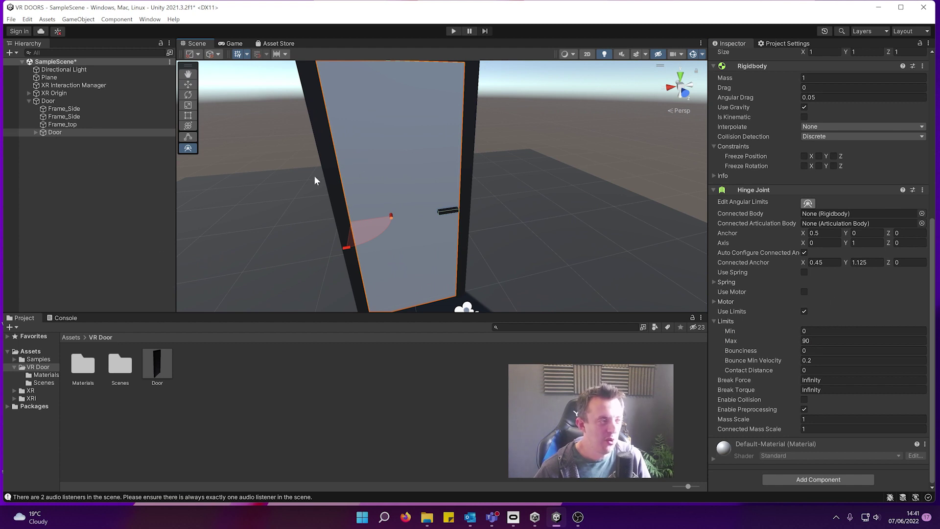
# Step: Add an XR Grab Interactable component to the inner Door panel
pyautogui.click(817, 479)
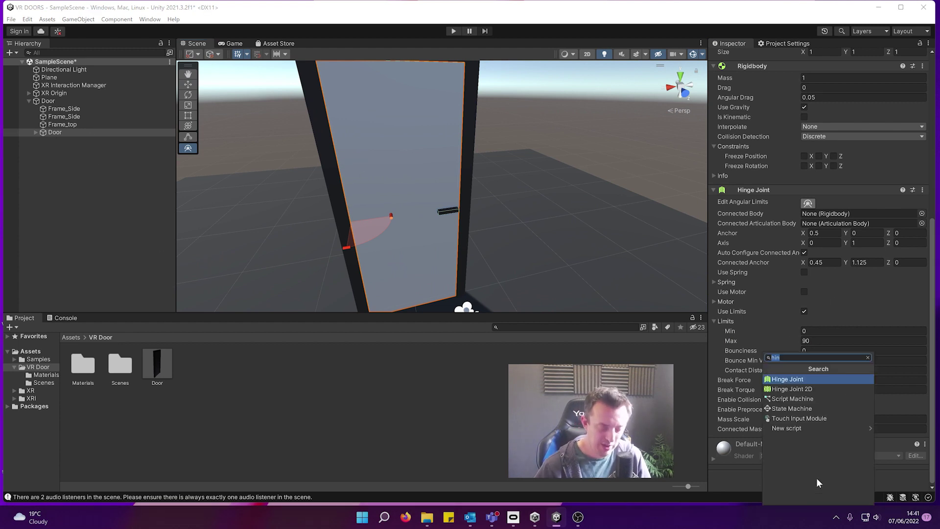
pyautogui.write('xr grab')
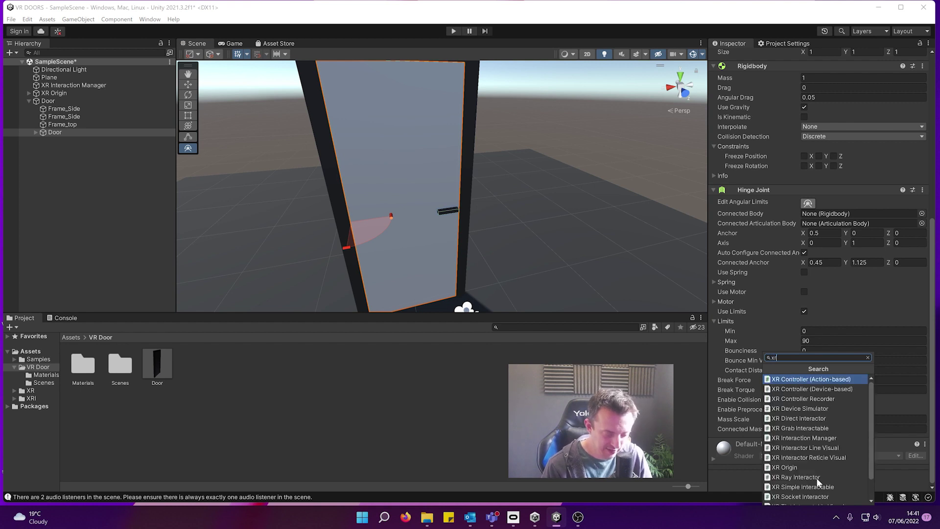
pyautogui.press('Return')
# Step: Add one entry to the XR Grab Interactable's Colliders list and assign the Handle's Box Collider to it
pyautogui.scroll(-8, 859, 335)
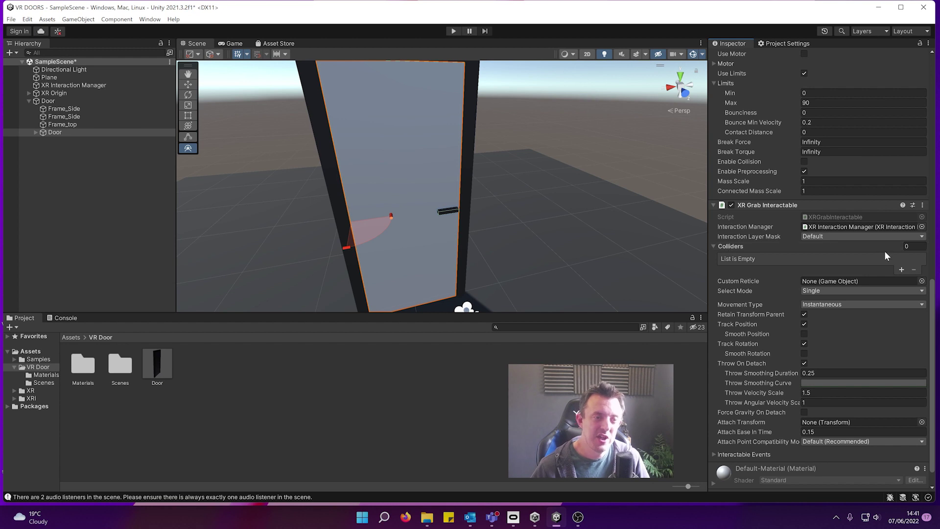
pyautogui.click(902, 270)
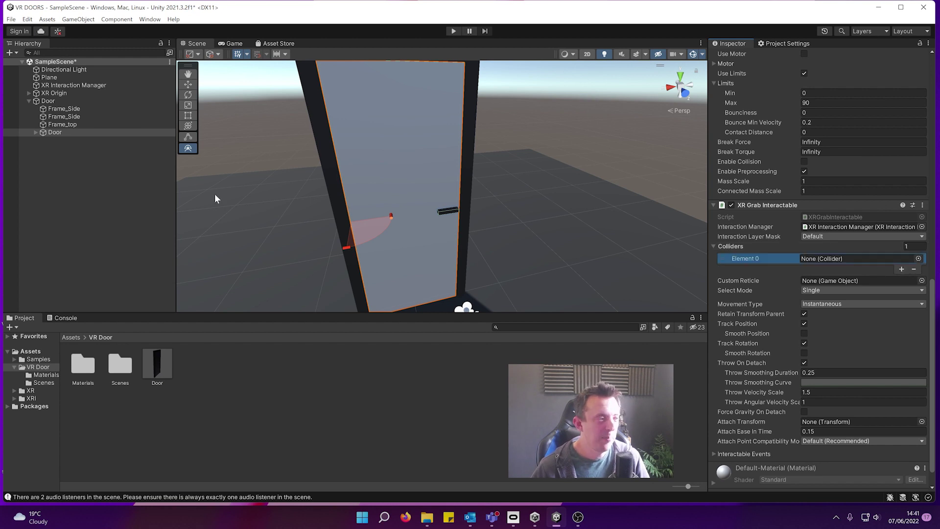
pyautogui.click(36, 132)
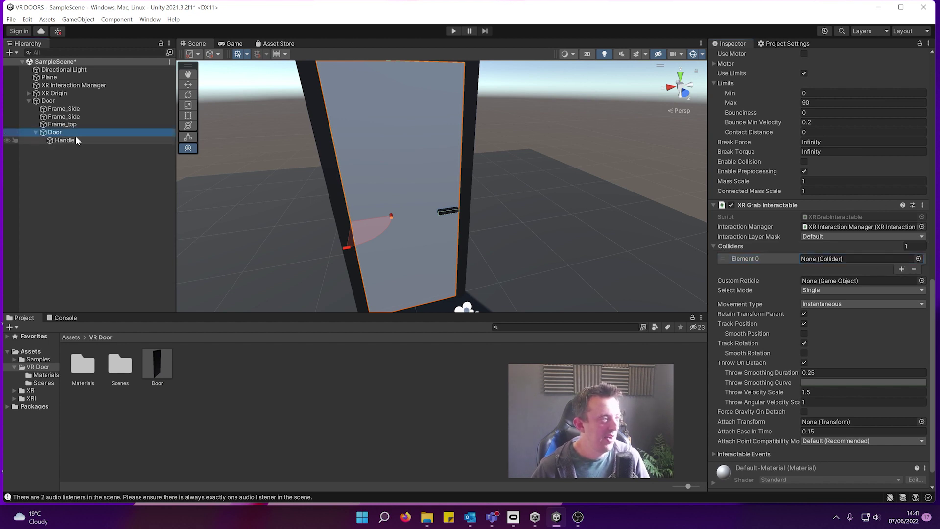
pyautogui.moveTo(63, 140); pyautogui.dragTo(864, 264)
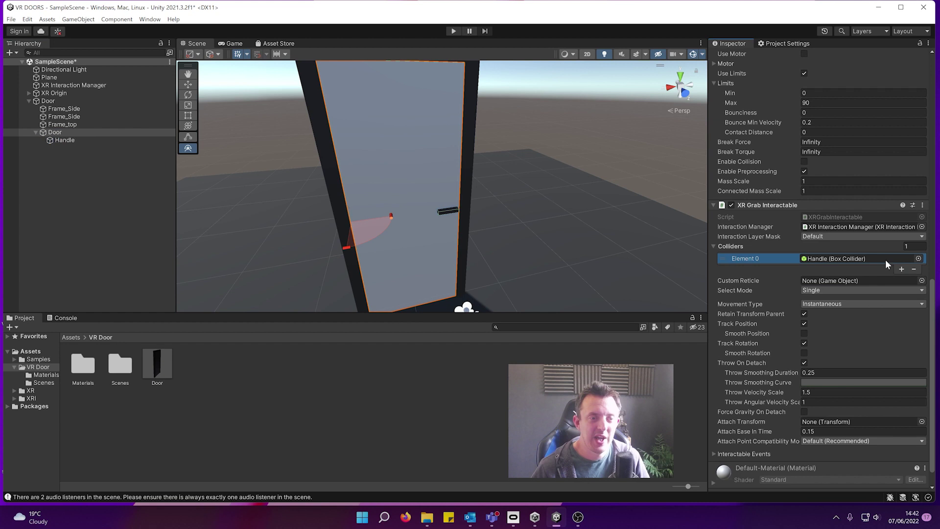
# Step: Set the grab interactable's Movement Type to Velocity Tracking and disable Track Rotation and Throw On Detach
pyautogui.scroll(-1, 900, 308)
pyautogui.click(835, 279)
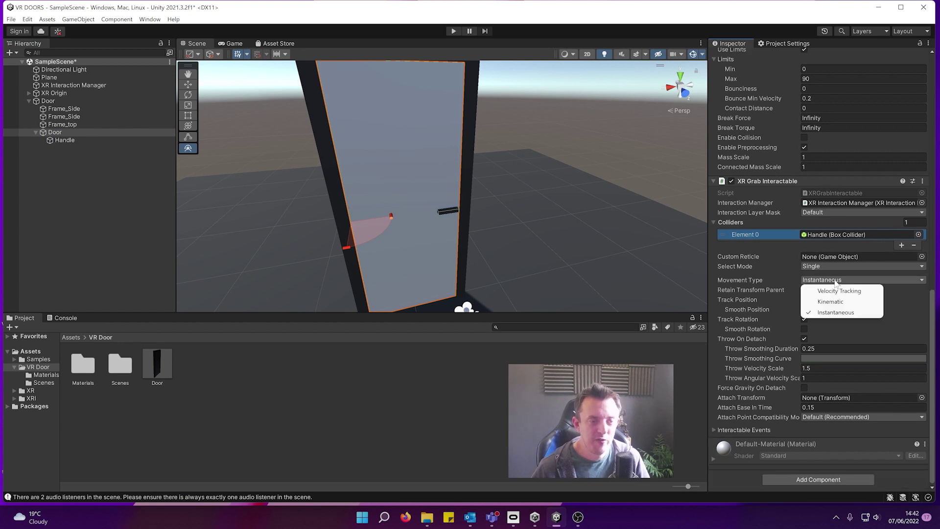
pyautogui.click(835, 291)
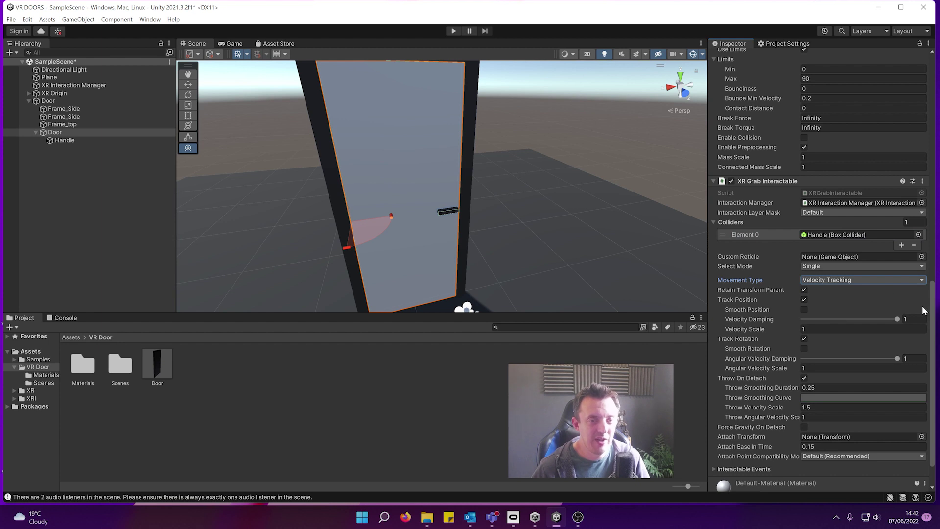
pyautogui.click(804, 339)
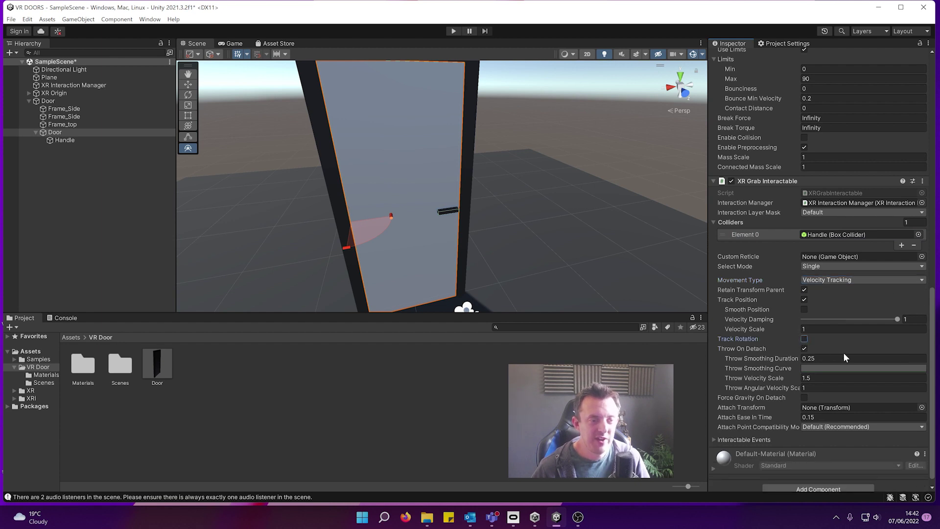
pyautogui.click(804, 349)
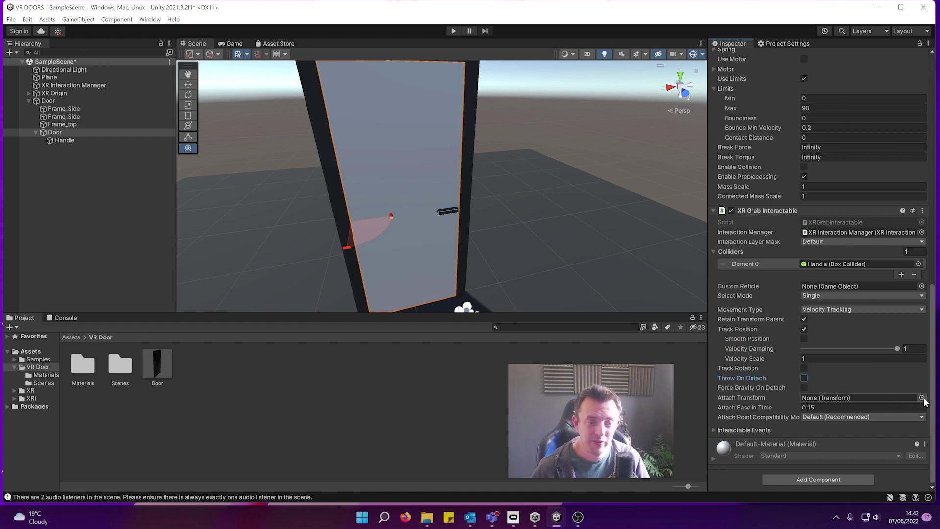
pyautogui.scroll(6, 838, 381)
pyautogui.scroll(3, 823, 269)
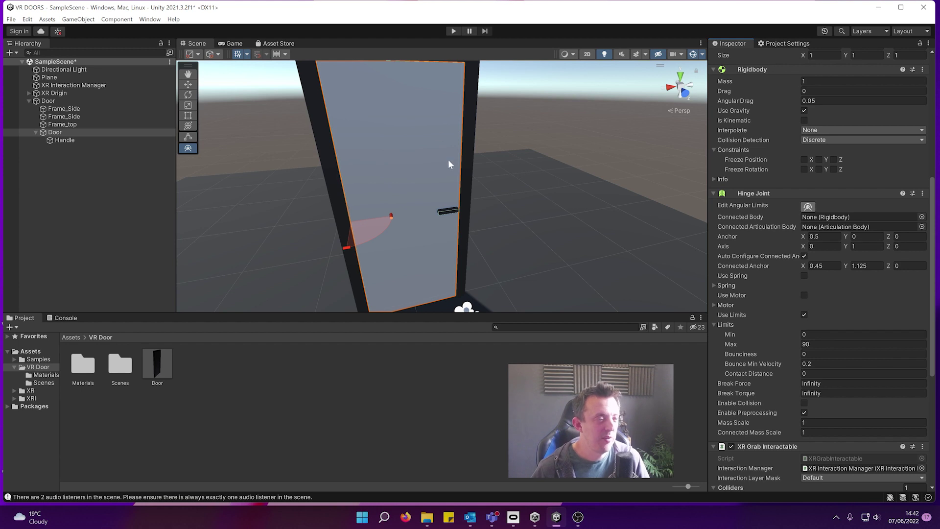
# Step: Set the inner Door panel's Rigidbody Drag to 5
pyautogui.click(813, 92)
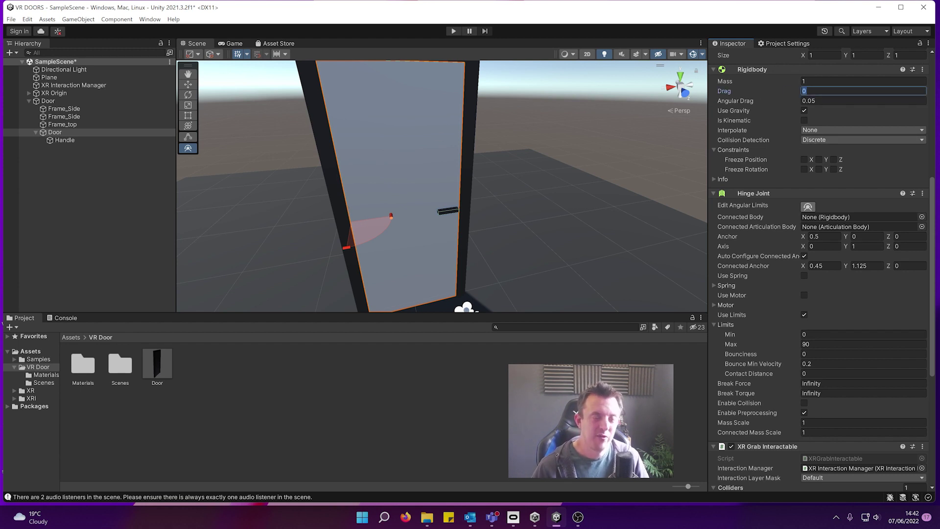
pyautogui.write('5')
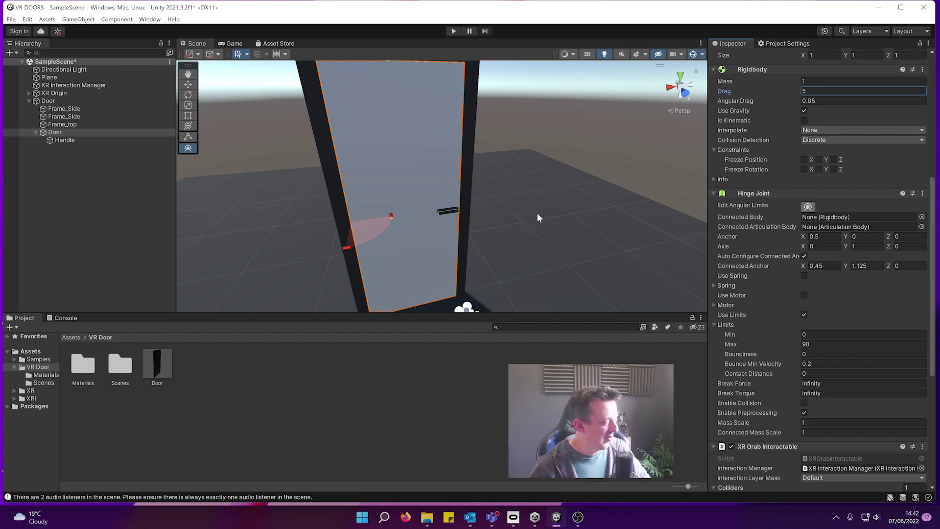
pyautogui.scroll(-10, 901, 278)
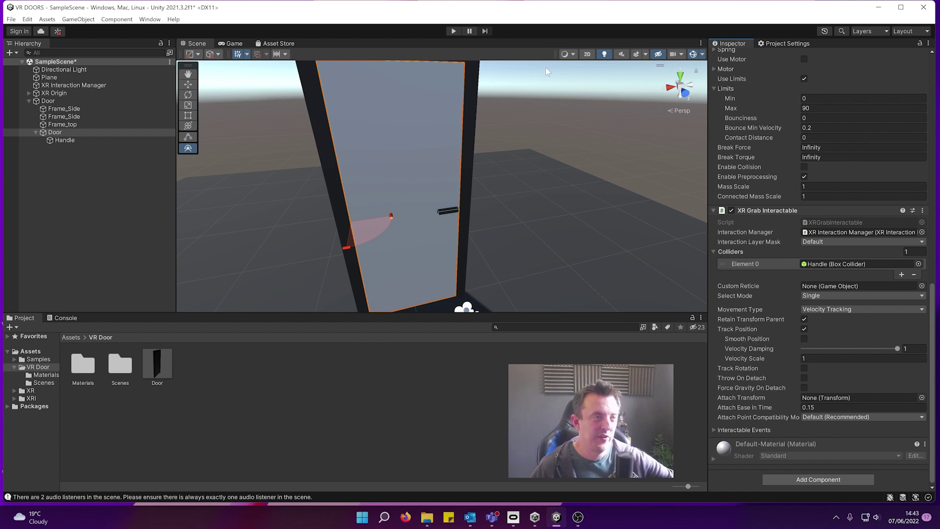
# Step: Run the scene in Play mode to test grabbing and swinging the door in VR, and stop the playback
pyautogui.click(453, 32)
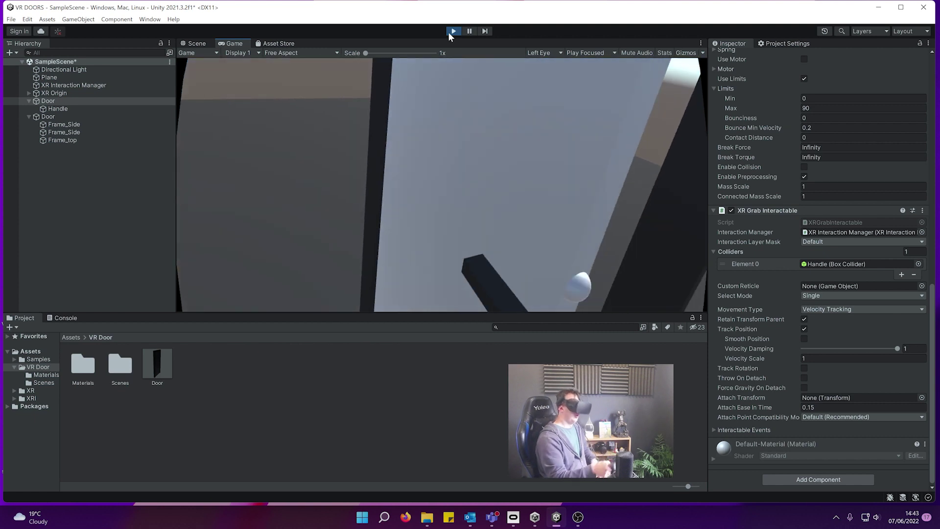
pyautogui.click(453, 32)
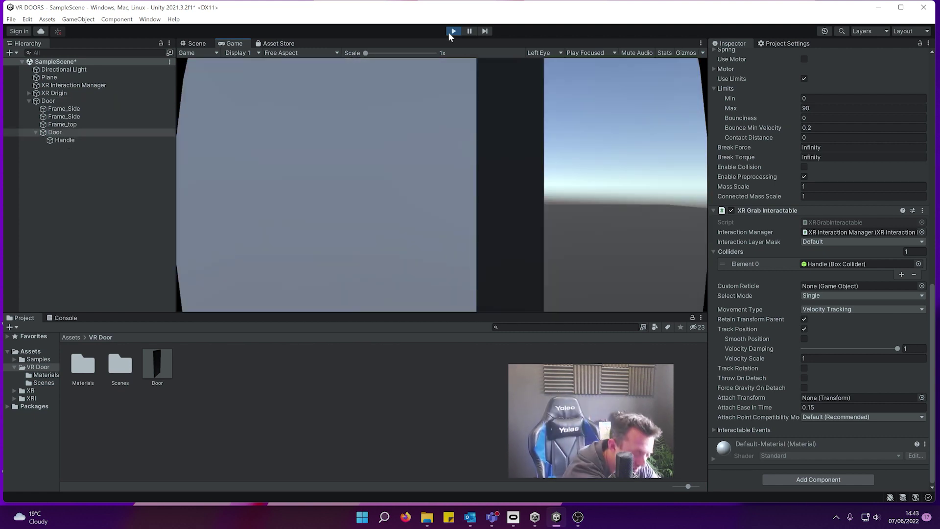
pyautogui.moveTo(800, 306)
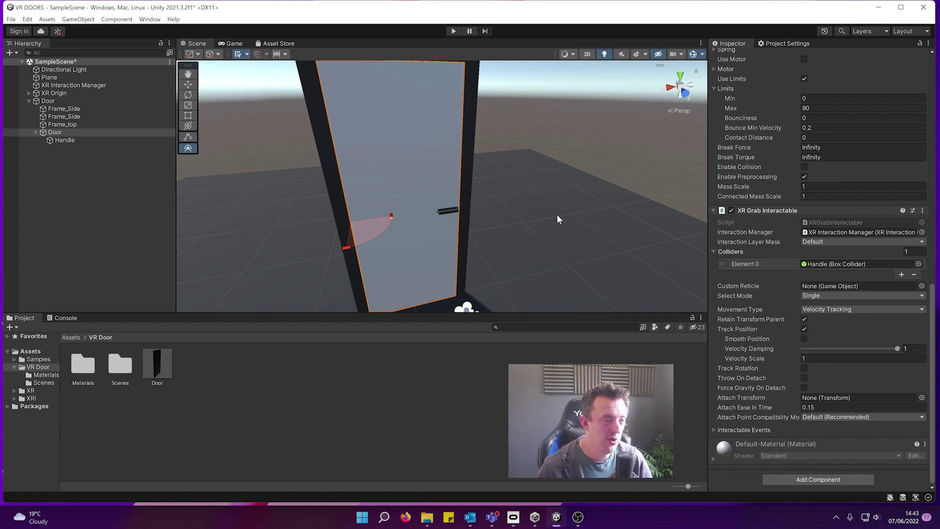
# Step: Review the layer assignments of the three frame parts and the inner Door panel without changing them
pyautogui.scroll(2, 790, 333)
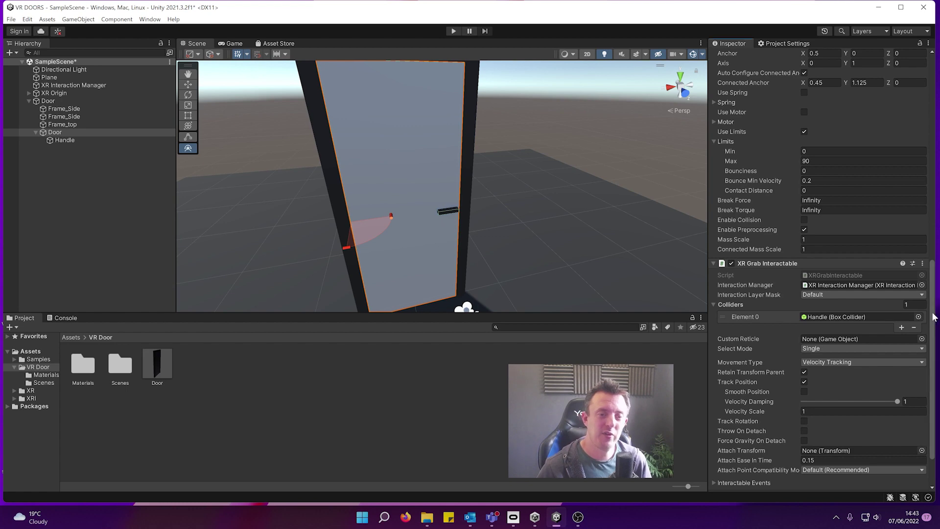
pyautogui.moveTo(932, 319); pyautogui.dragTo(936, 112)
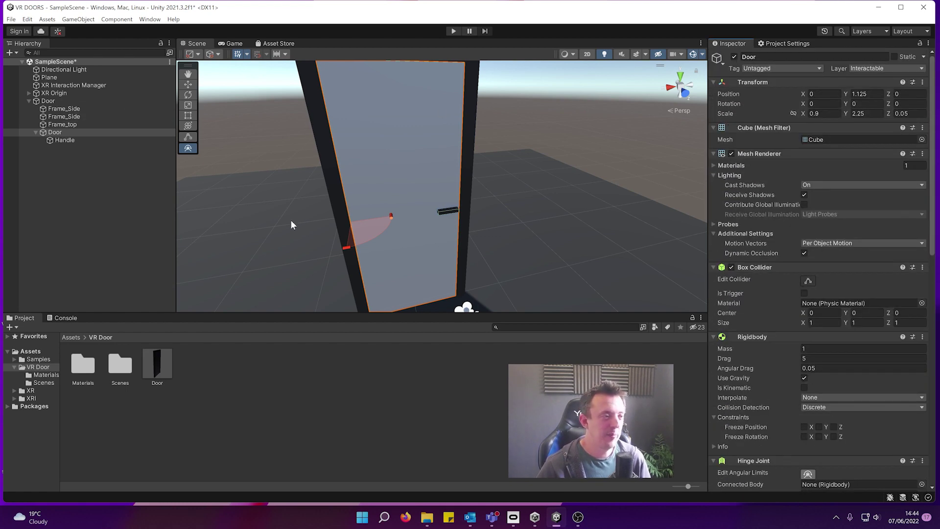
pyautogui.moveTo(425, 205); pyautogui.dragTo(420, 206, button='right')
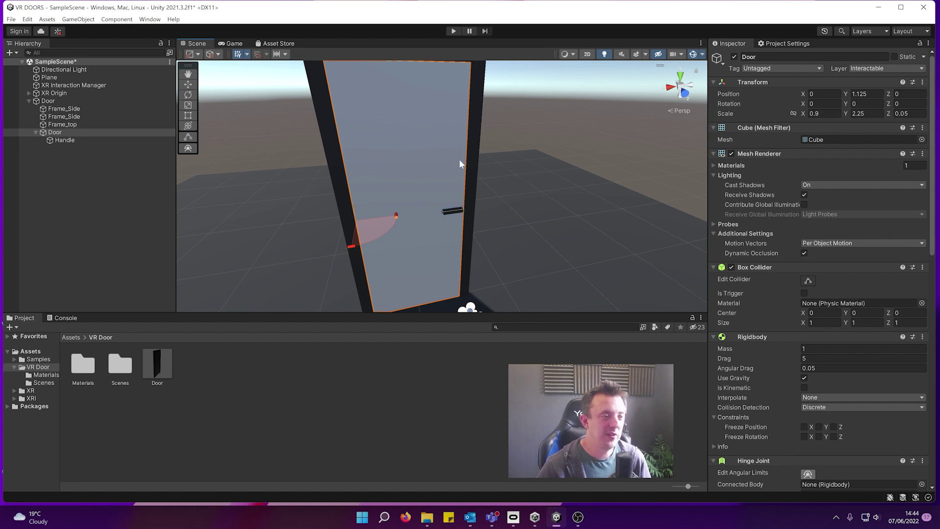
pyautogui.moveTo(431, 213); pyautogui.dragTo(451, 251, button='middle')
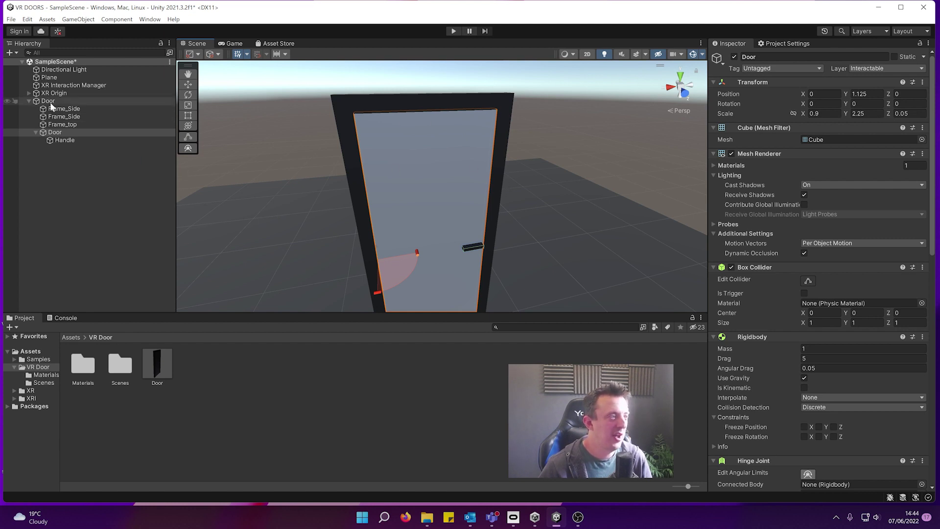
pyautogui.click(63, 109)
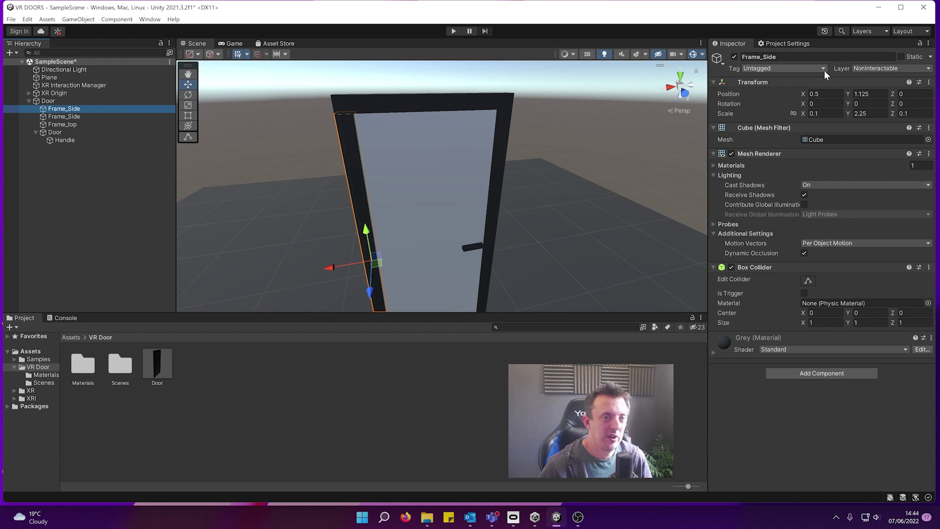
pyautogui.click(877, 68)
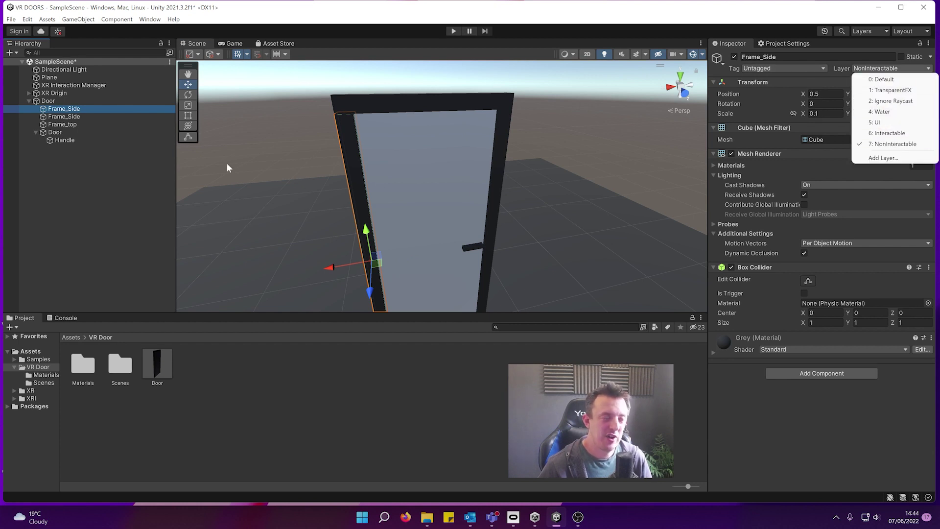
pyautogui.keyDown('shift'); pyautogui.click(66, 121); pyautogui.keyUp('shift')
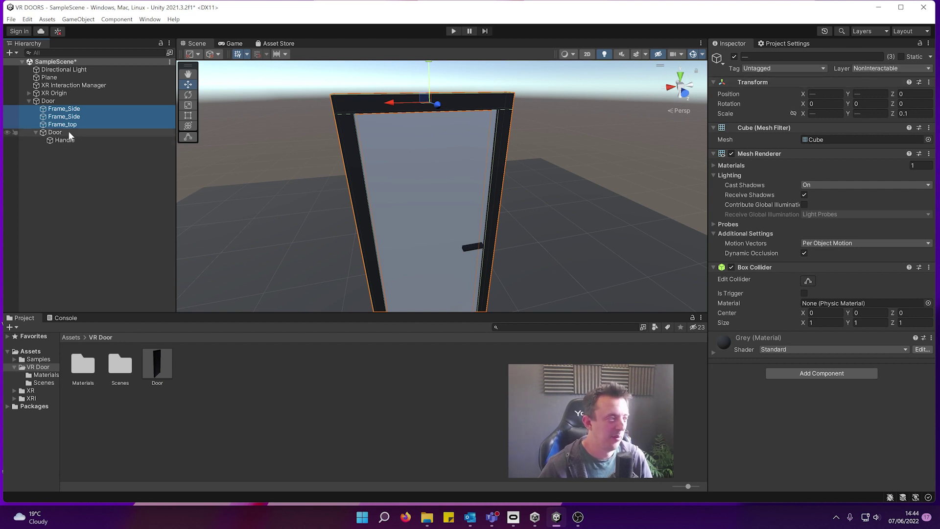
pyautogui.click(55, 132)
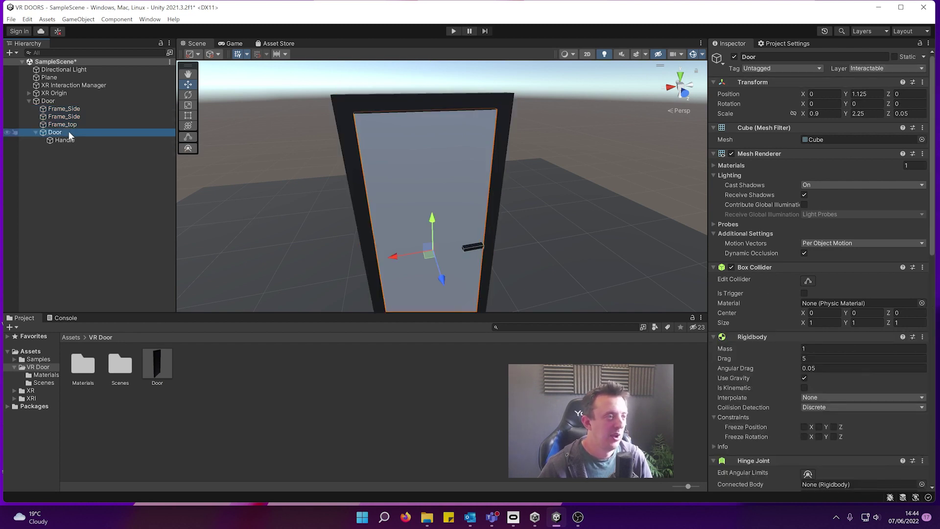
pyautogui.click(883, 68)
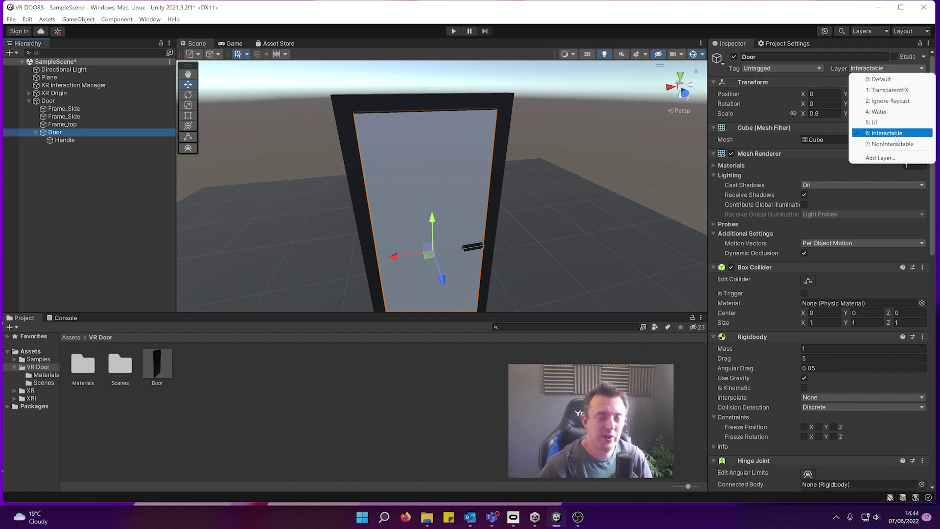
pyautogui.click(831, 97)
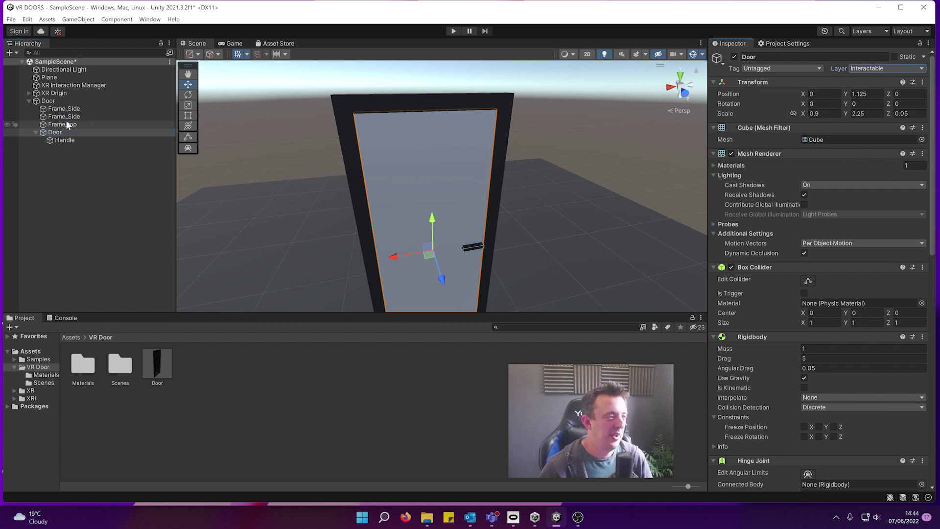
# Step: Examine the Layer Collision Matrix in the project's Physics settings for the Interactable and NonInteractable layers, and return to the door's component properties
pyautogui.click(788, 43)
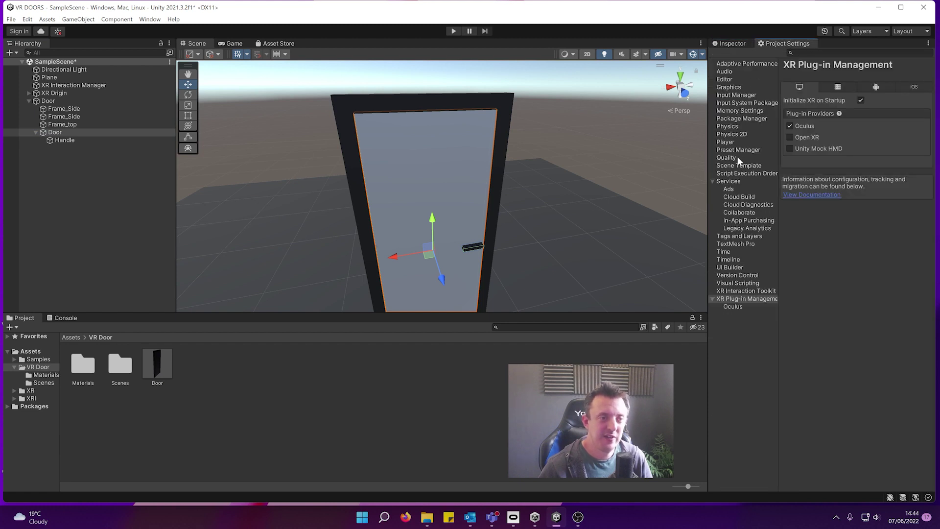
pyautogui.click(728, 126)
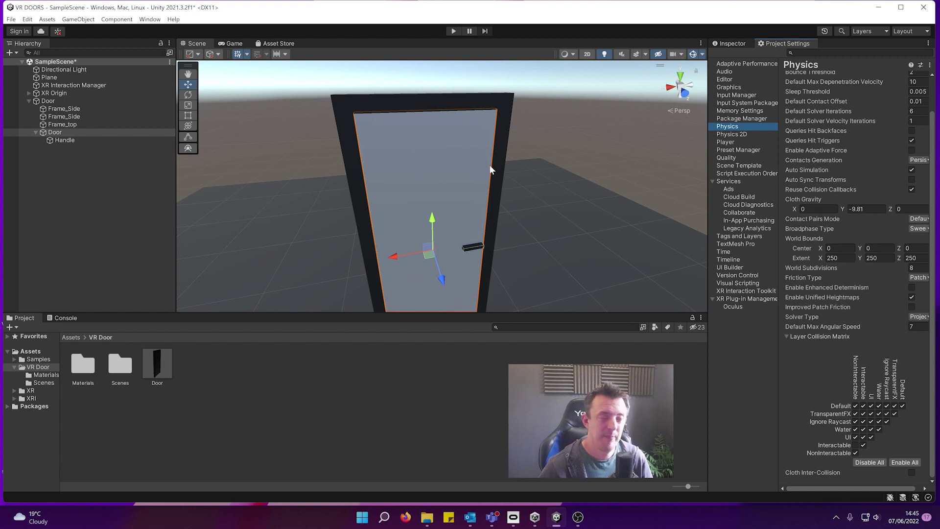
pyautogui.scroll(-5, 544, 204)
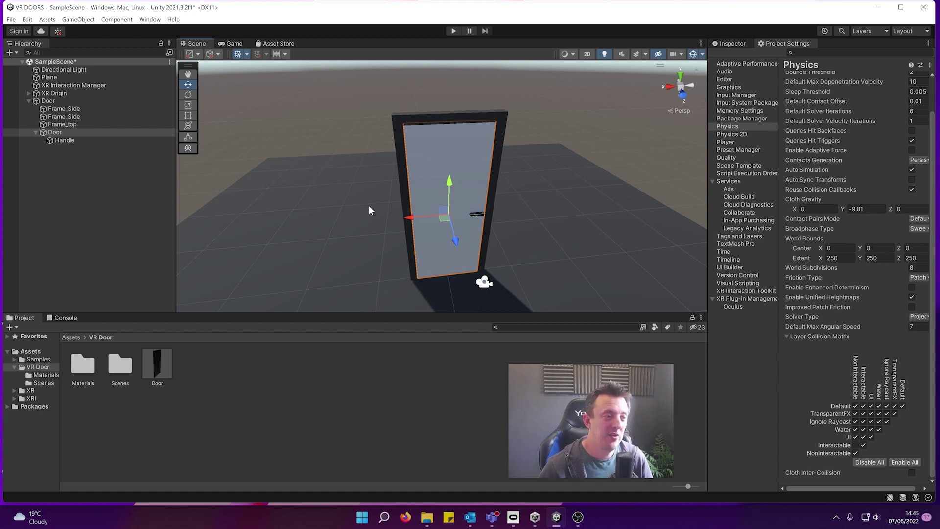
pyautogui.scroll(5, 460, 243)
pyautogui.scroll(-5, 460, 243)
pyautogui.scroll(2, 460, 242)
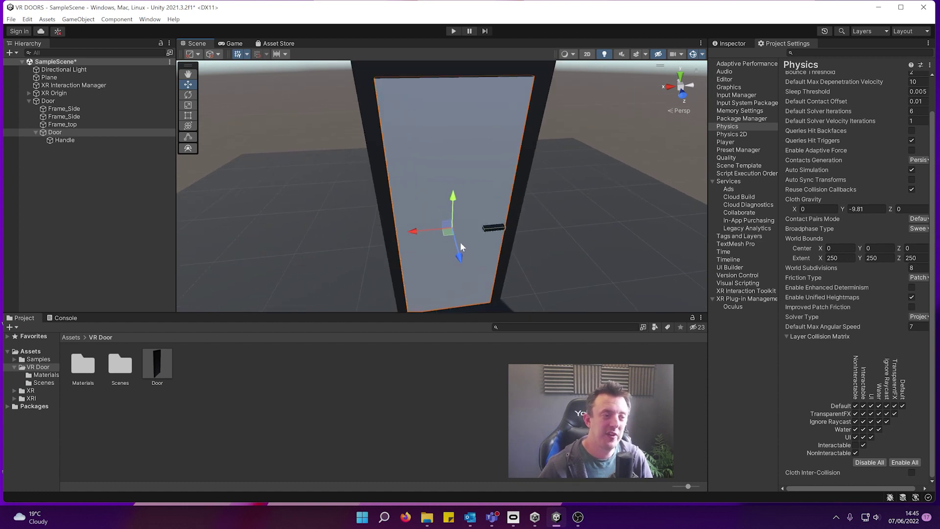
pyautogui.click(740, 44)
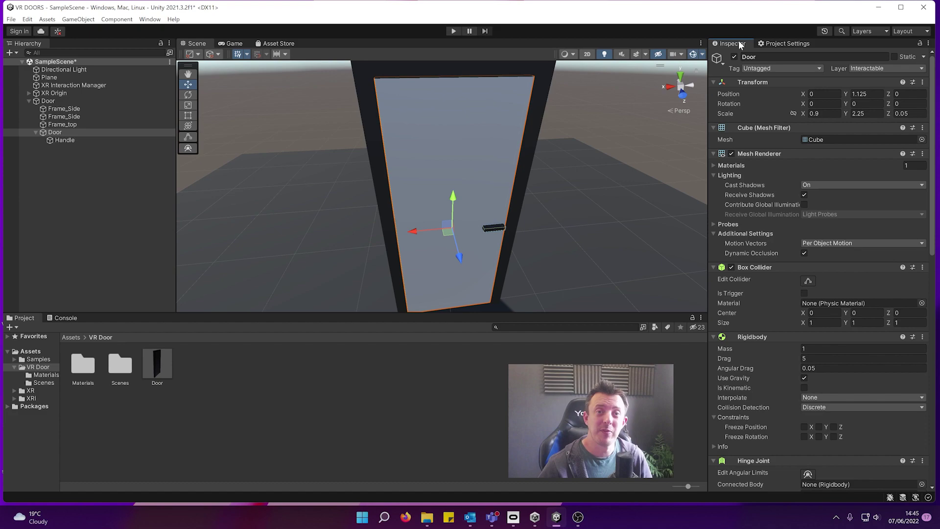